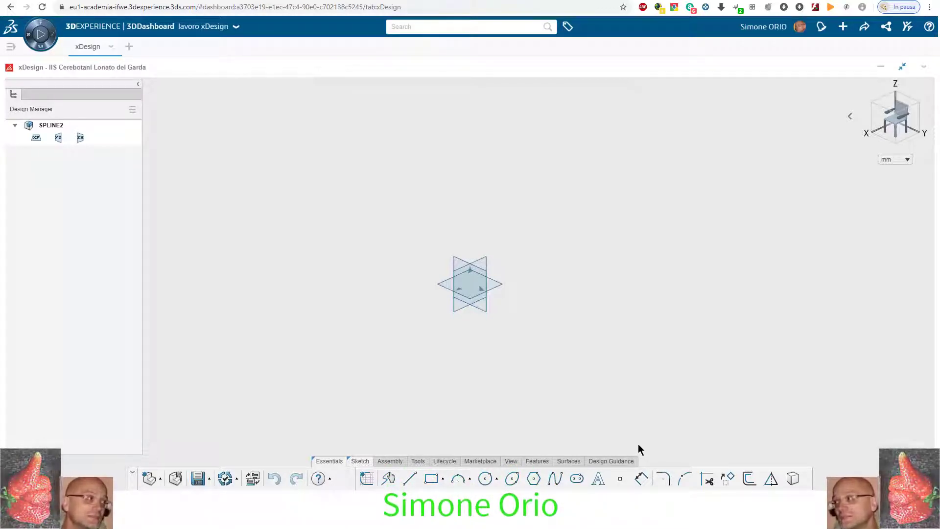
Start a sketch on the XY plane and draw a three-point spline arching up from the origin and ending on the horizontal axis.
{"action": "left_click", "coordinate": [495, 289]}
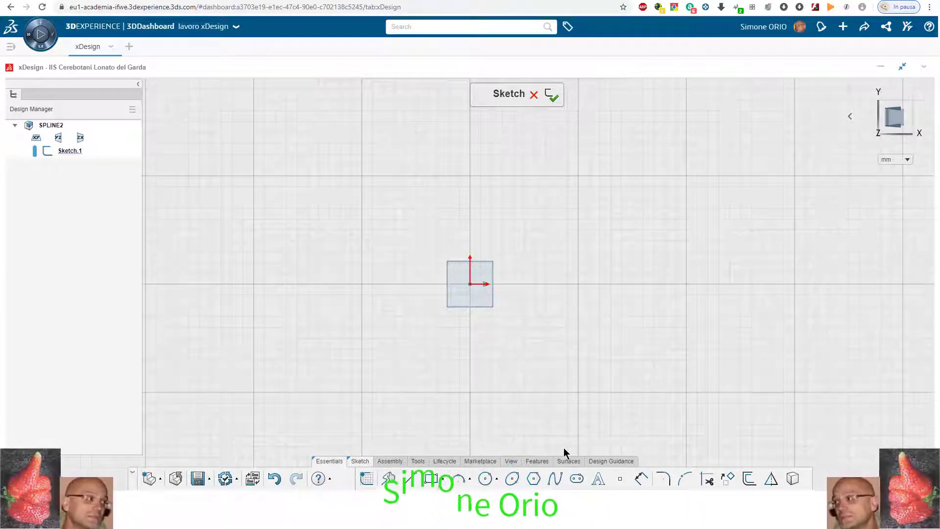
{"action": "left_click", "coordinate": [559, 483]}
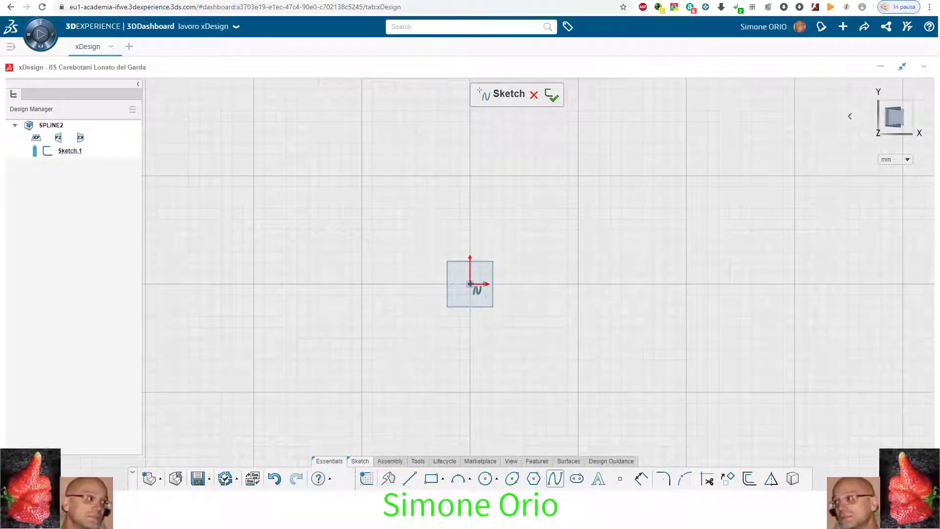
{"action": "left_click", "coordinate": [470, 284]}
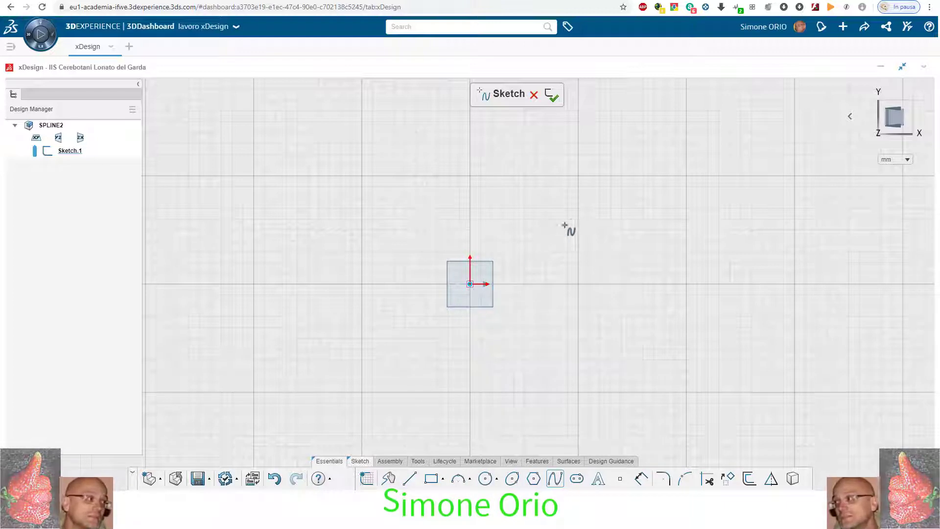
{"action": "left_click", "coordinate": [549, 198]}
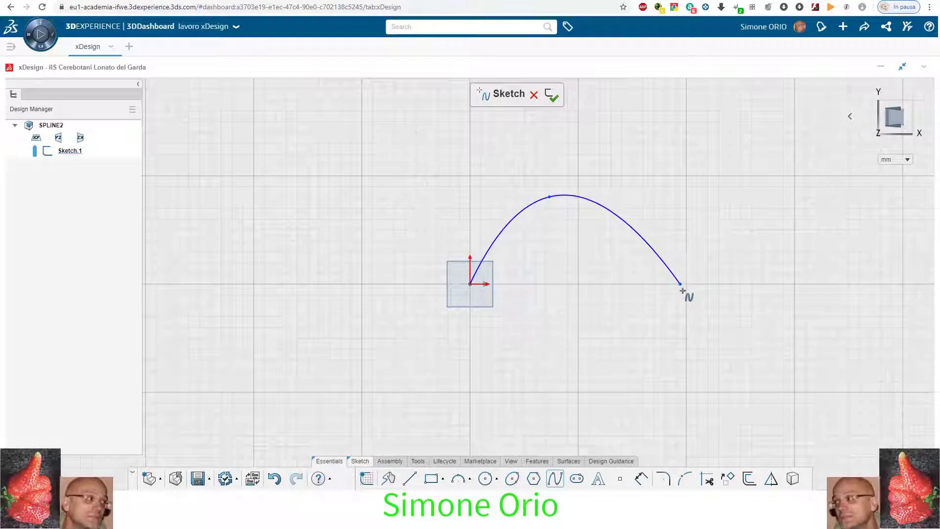
{"action": "left_click", "coordinate": [679, 284]}
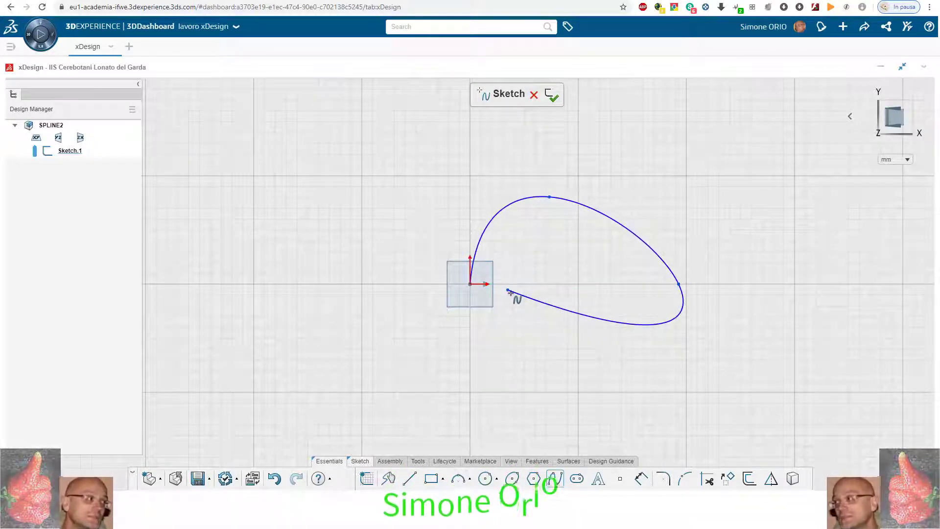
{"action": "key", "text": "Escape"}
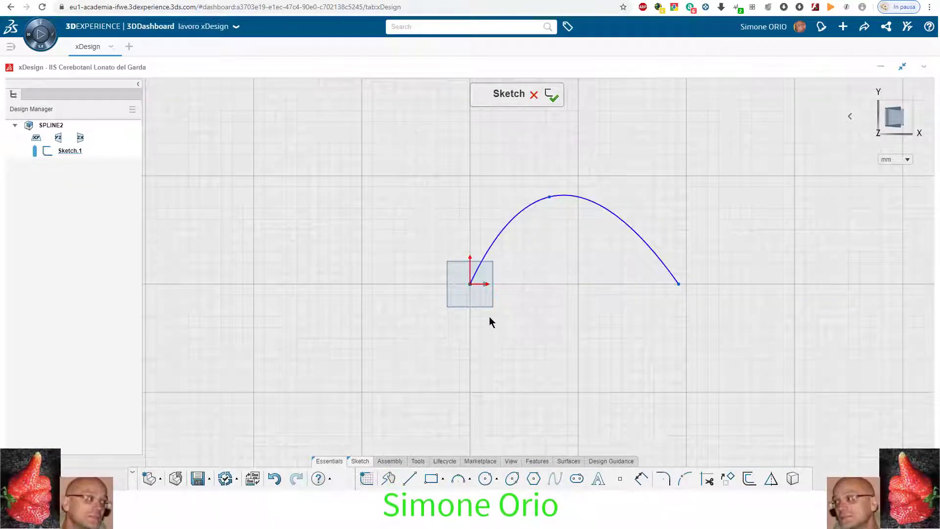
Apply a fixed constraint to the spline's end point and to its middle point.
{"action": "left_click", "coordinate": [470, 285]}
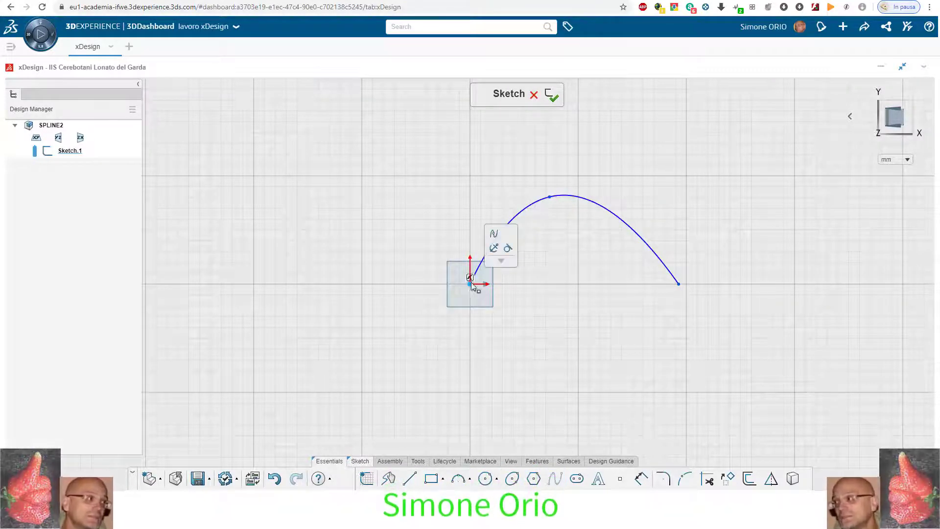
{"action": "left_click", "coordinate": [681, 284]}
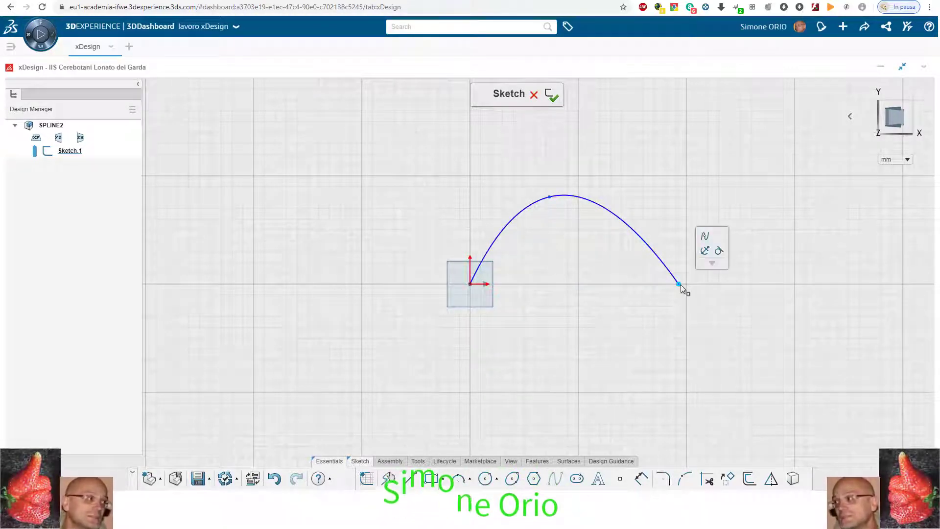
{"action": "left_click", "coordinate": [705, 250]}
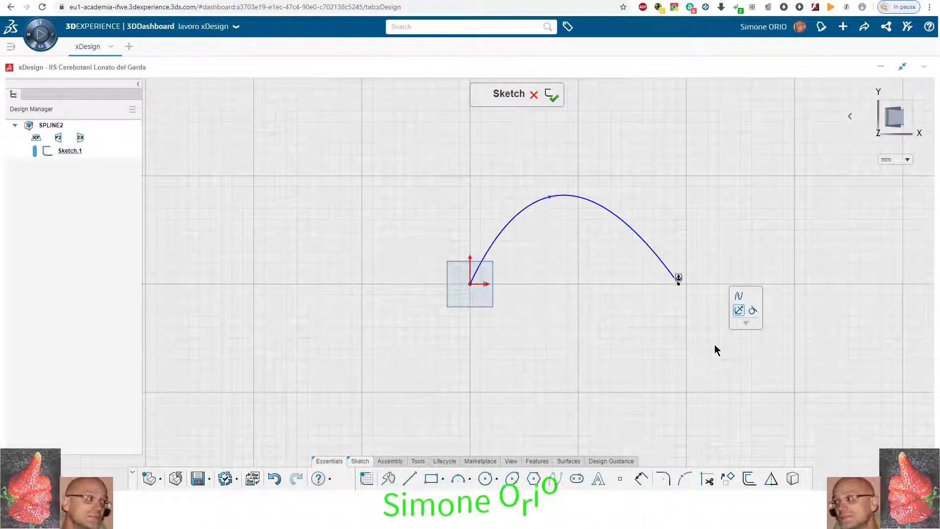
{"action": "left_click", "coordinate": [548, 199]}
{"action": "left_click", "coordinate": [551, 190]}
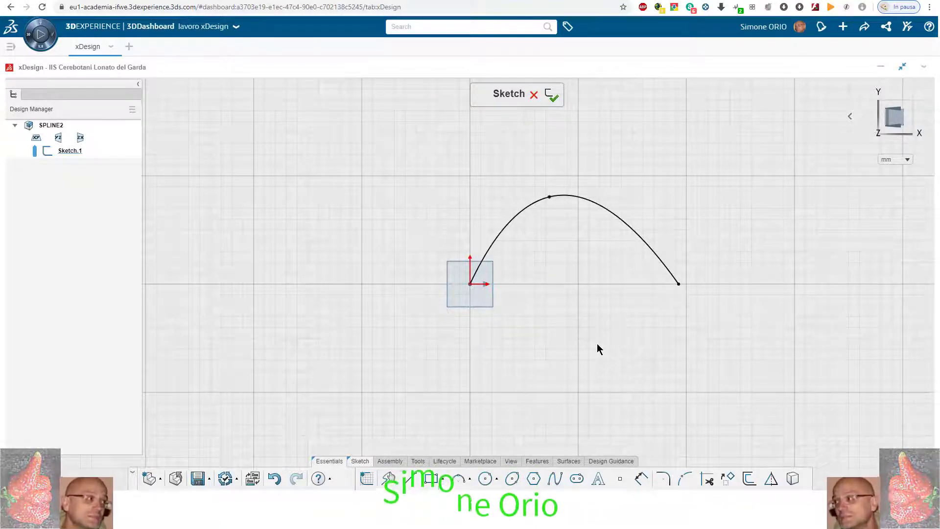
{"action": "left_click", "coordinate": [622, 223]}
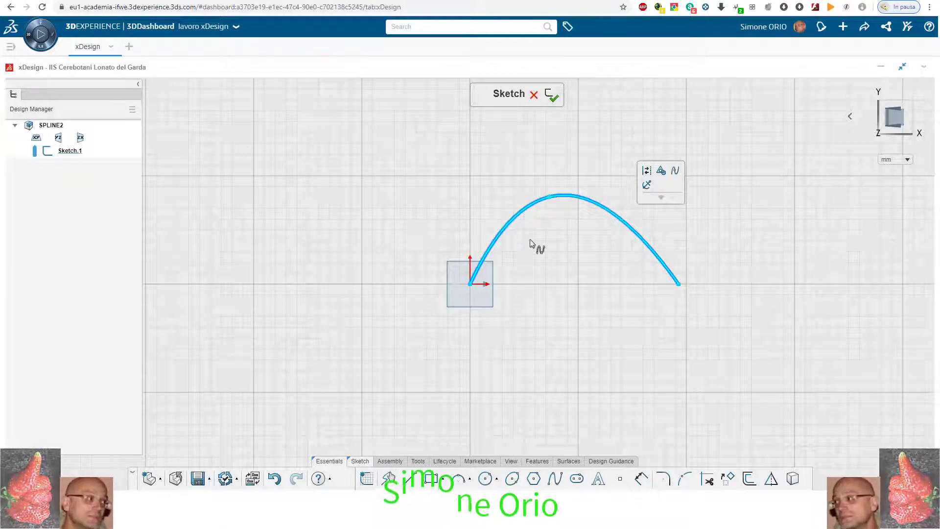
{"action": "left_click", "coordinate": [539, 293]}
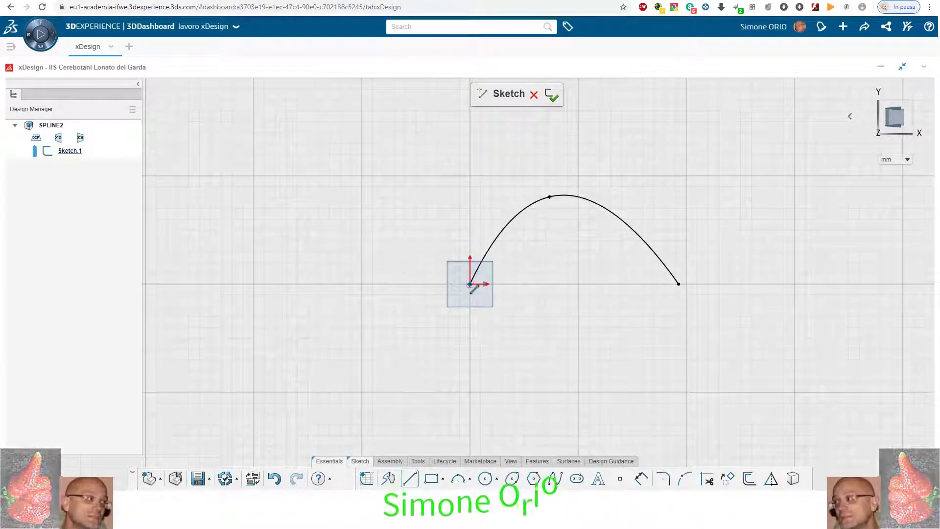
Close the profile with a horizontal line from the origin to the spline's end point.
{"action": "left_click", "coordinate": [470, 284]}
{"action": "left_click", "coordinate": [678, 283]}
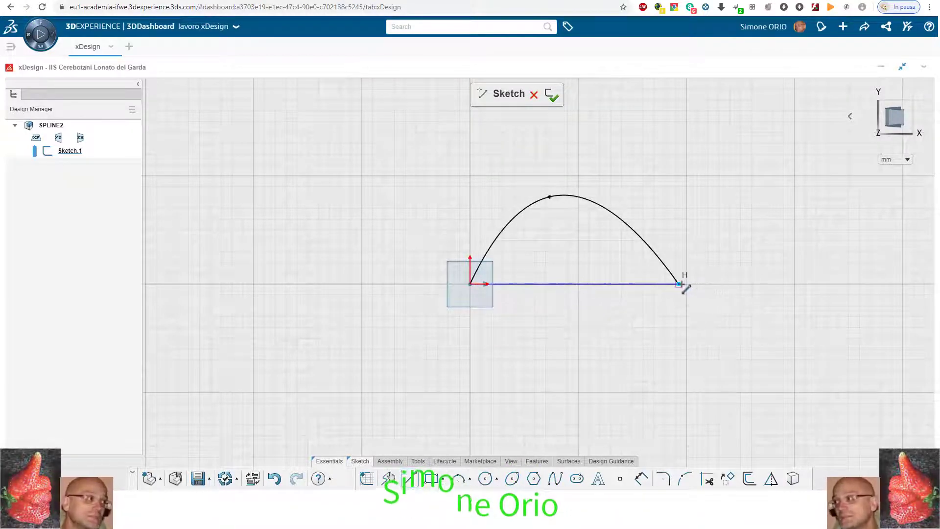
{"action": "key", "text": "Escape"}
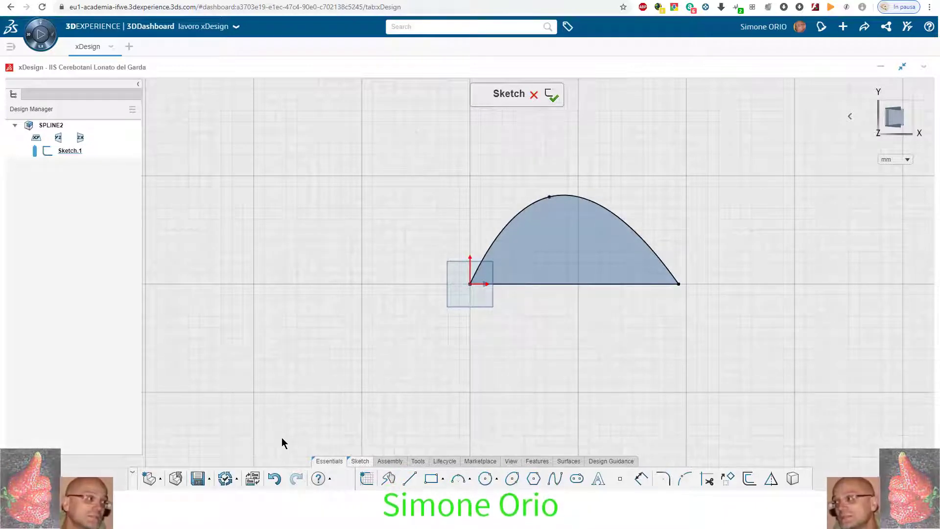
{"action": "left_click", "coordinate": [537, 460]}
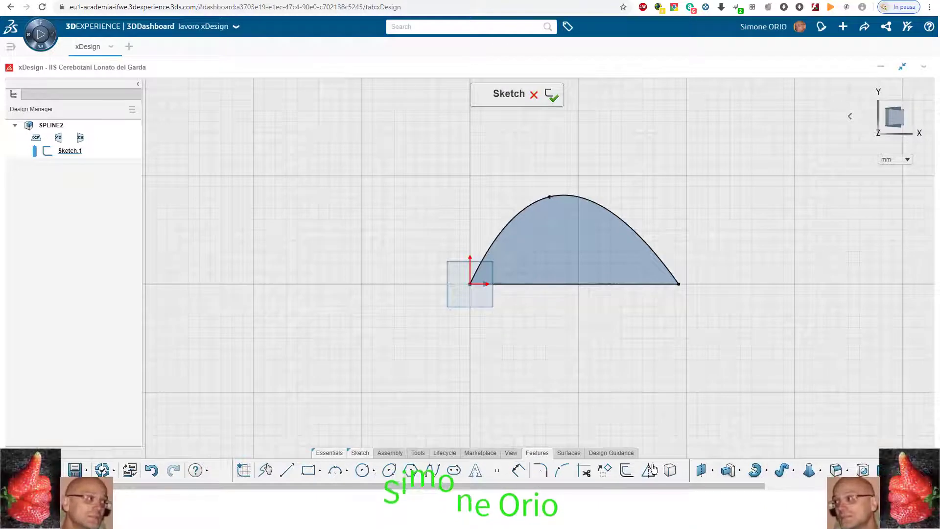
{"action": "left_click", "coordinate": [728, 470]}
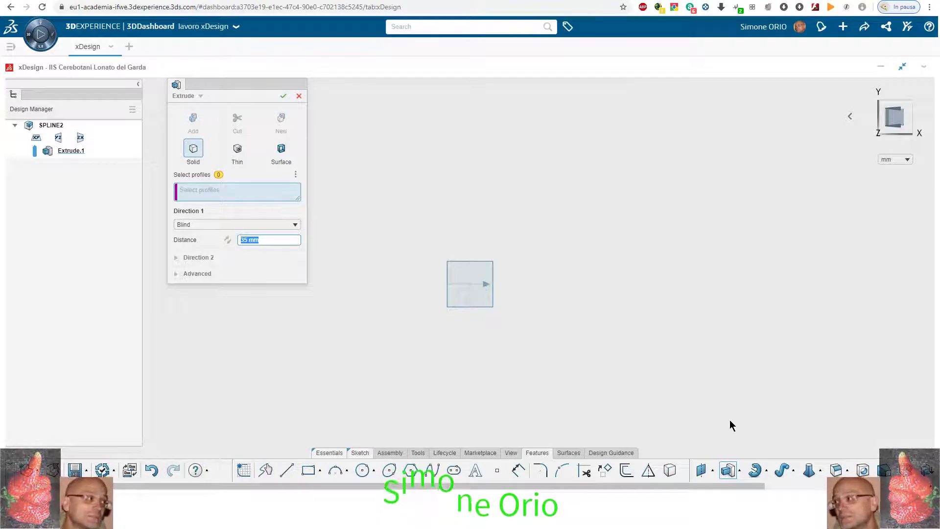
{"action": "left_click", "coordinate": [234, 186]}
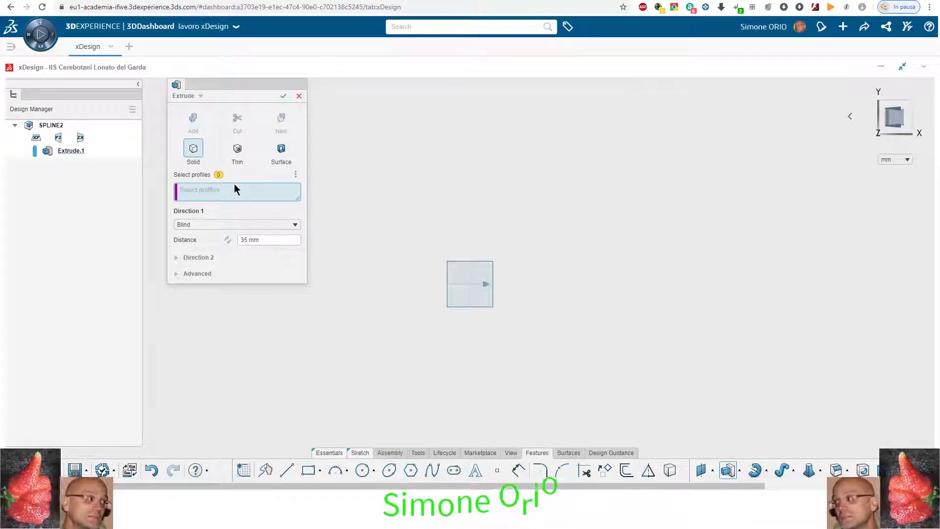
{"action": "left_click", "coordinate": [177, 273]}
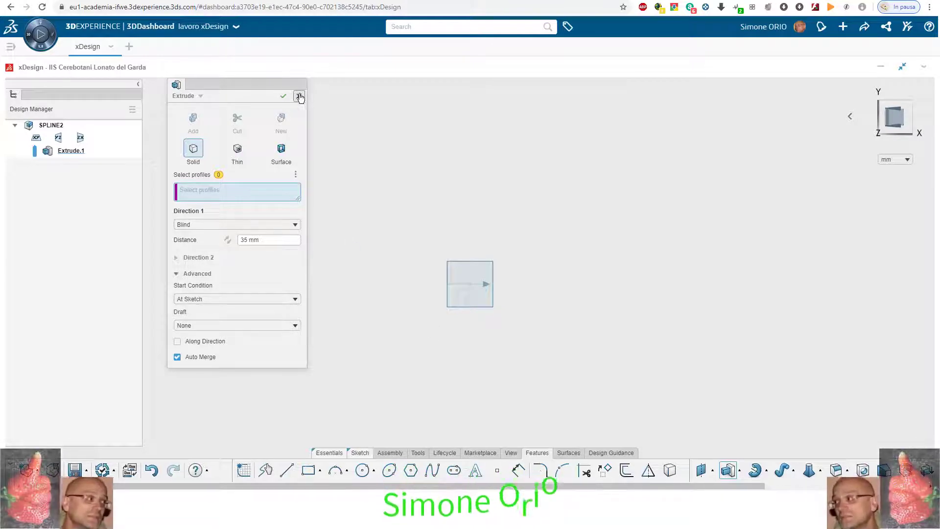
{"action": "key", "text": "Escape"}
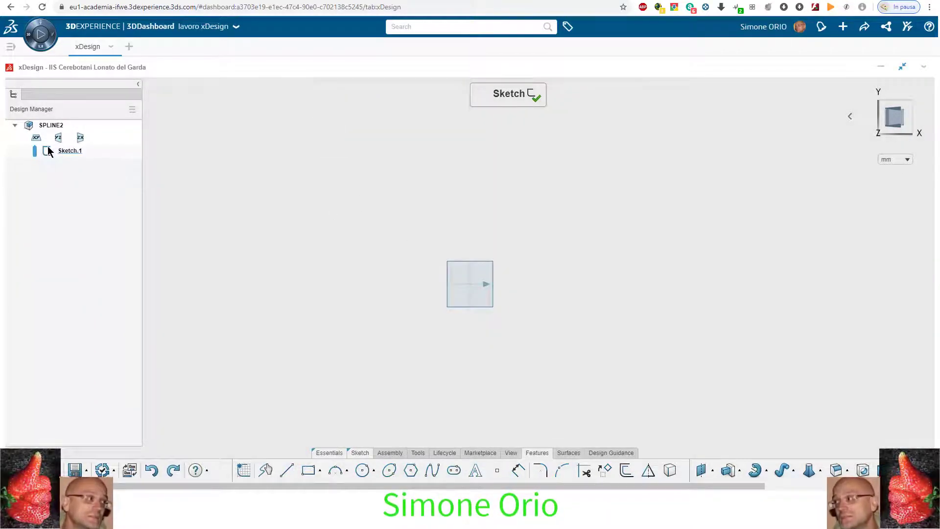
Reopen Sketch.1 for editing and redraw a three-point spline from the origin, arching up and ending on the horizontal axis.
{"action": "left_click", "coordinate": [49, 152]}
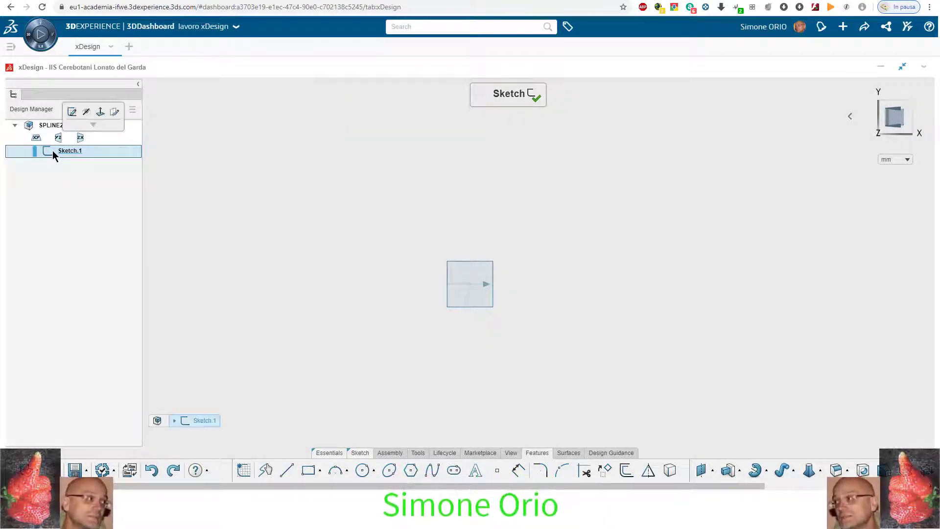
{"action": "left_click", "coordinate": [72, 114]}
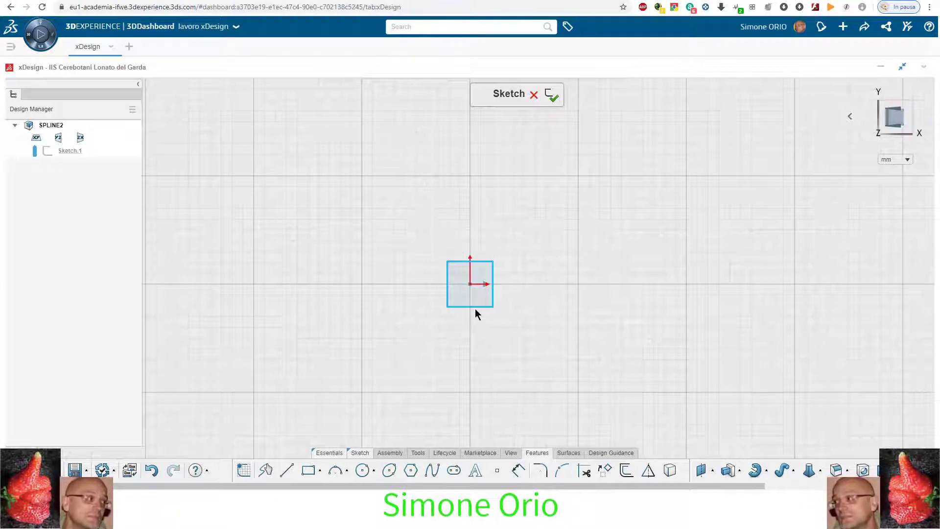
{"action": "left_click", "coordinate": [432, 470]}
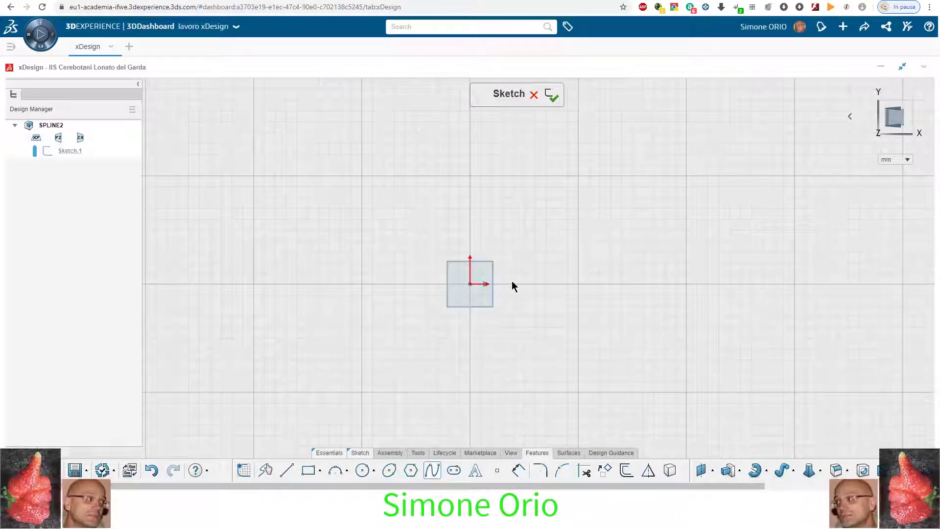
{"action": "left_click", "coordinate": [469, 283]}
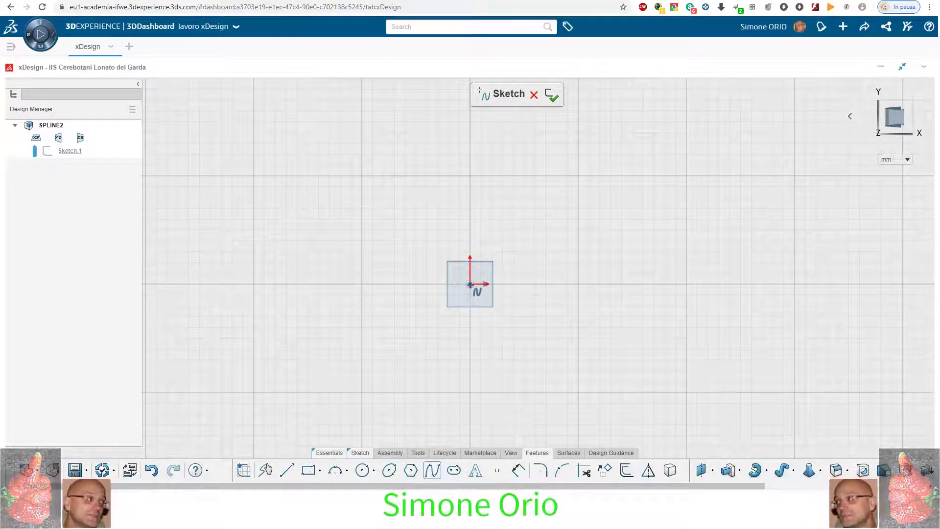
{"action": "left_click", "coordinate": [539, 215]}
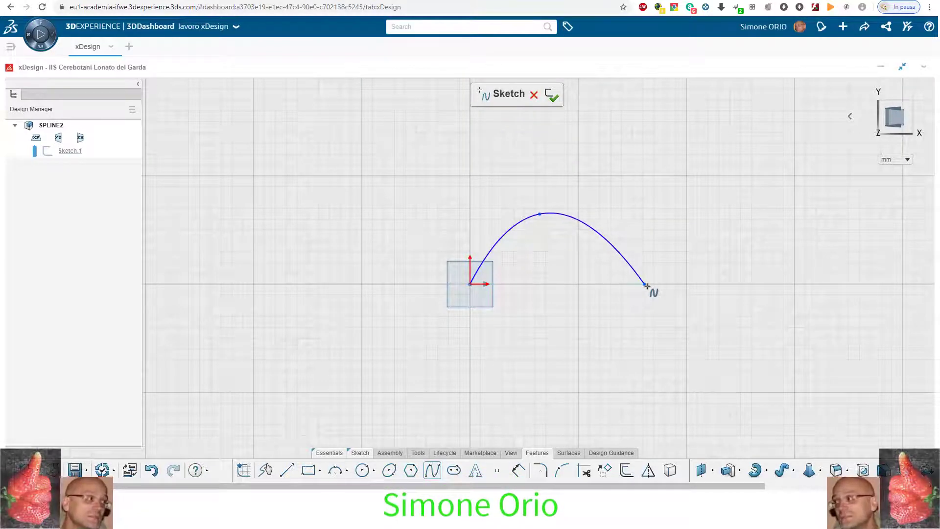
{"action": "key", "text": "Escape"}
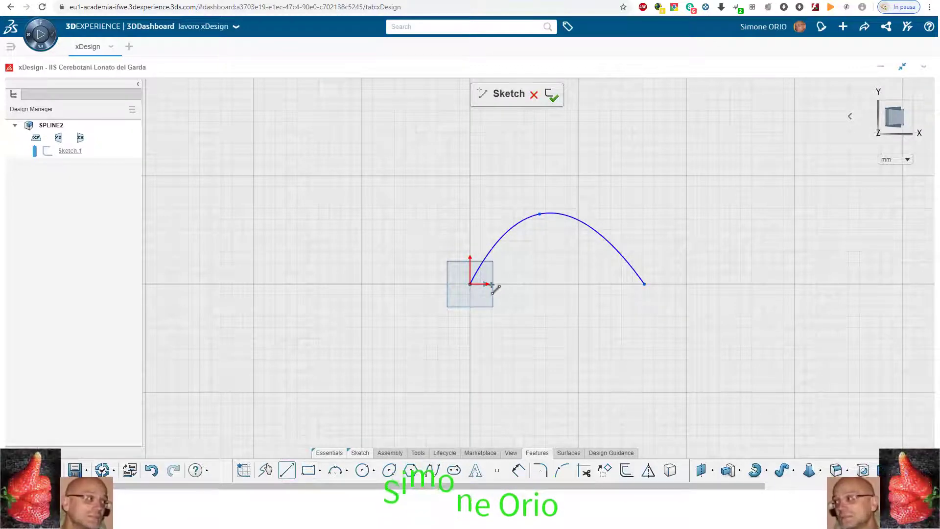
Close the profile with a horizontal line about 161 mm long from the origin to the spline's end and fix the spline's middle point.
{"action": "mouse_move", "coordinate": [469, 284]}
{"action": "left_mouse_down"}
{"action": "mouse_move", "coordinate": [632, 292]}
{"action": "mouse_move", "coordinate": [644, 283]}
{"action": "left_mouse_up"}
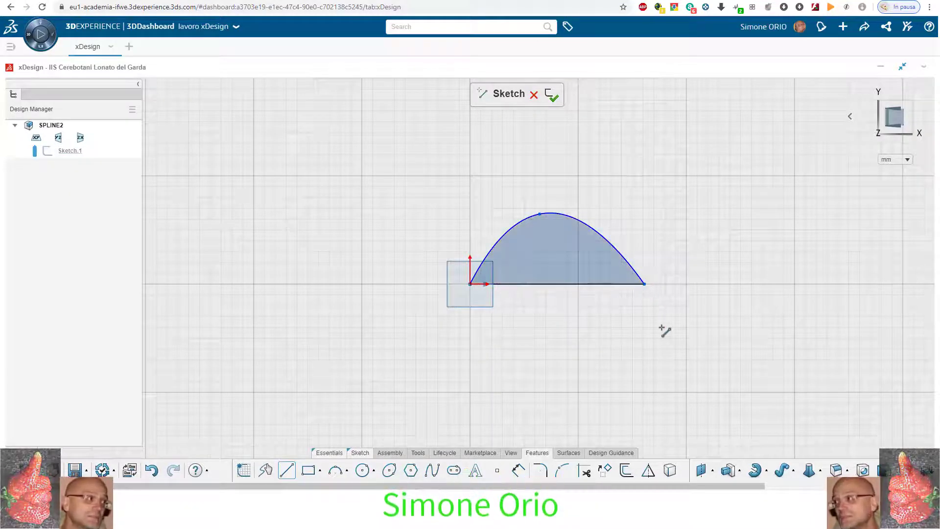
{"action": "left_click", "coordinate": [539, 215]}
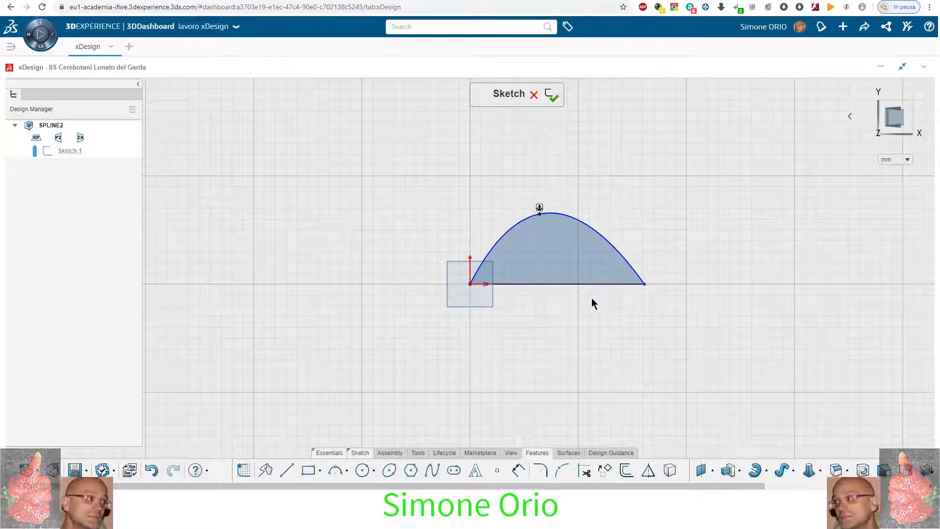
Dimension the profile's horizontal base line, set its length to 150 mm, and check the constraint on the spline's middle point.
{"action": "scroll", "coordinate": [591, 298], "scroll_direction": "up", "scroll_amount": 2}
{"action": "left_click", "coordinate": [550, 282]}
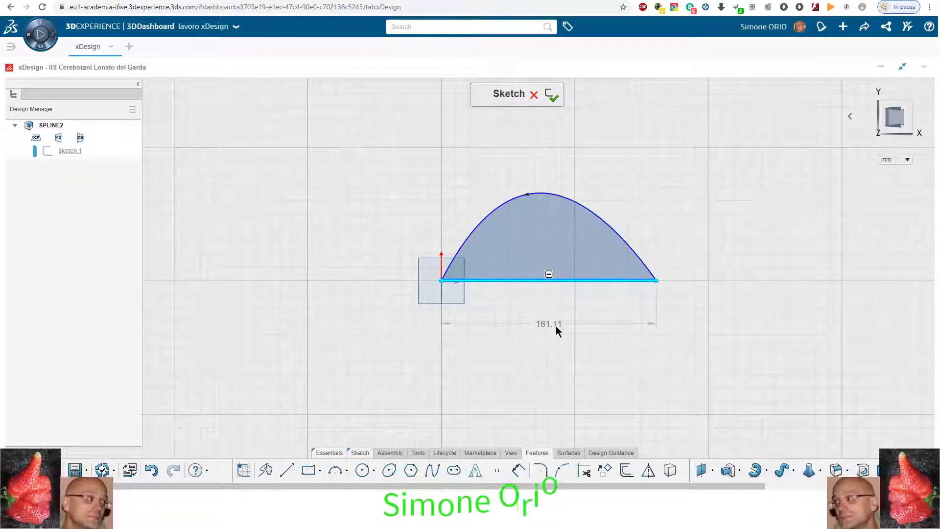
{"action": "left_click", "coordinate": [556, 328]}
{"action": "double_click", "coordinate": [555, 326]}
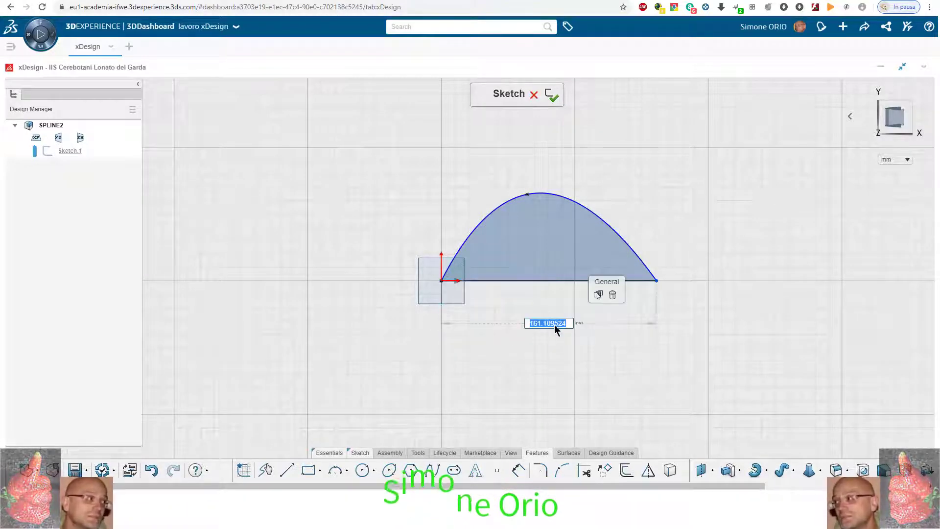
{"action": "type", "text": "150"}
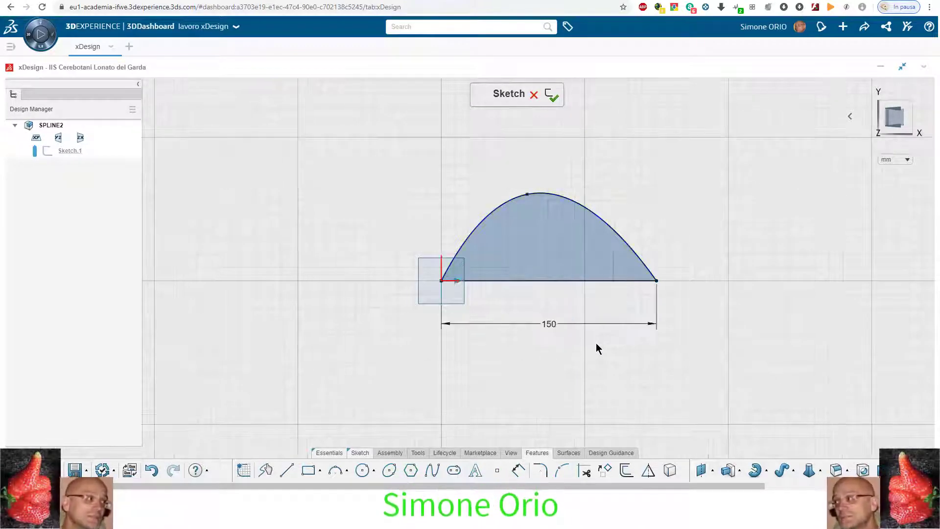
{"action": "key", "text": "Return"}
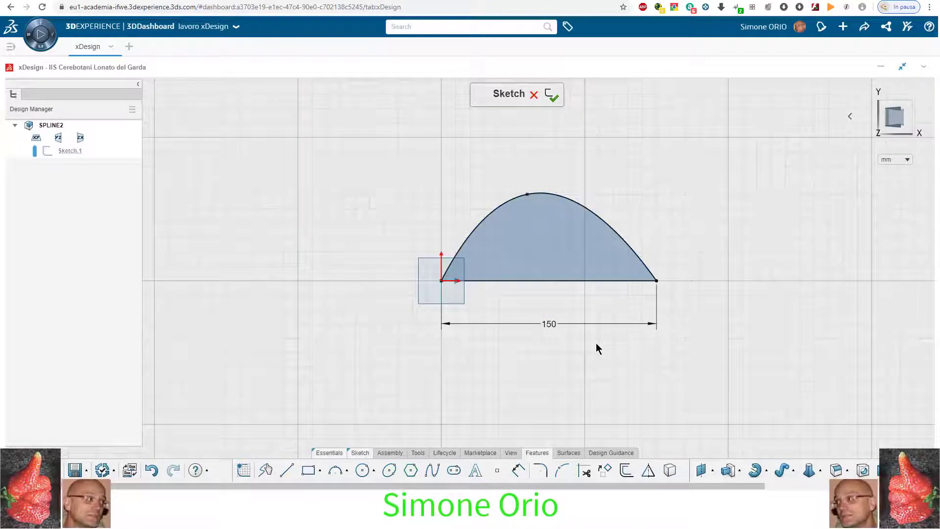
{"action": "left_click", "coordinate": [528, 196]}
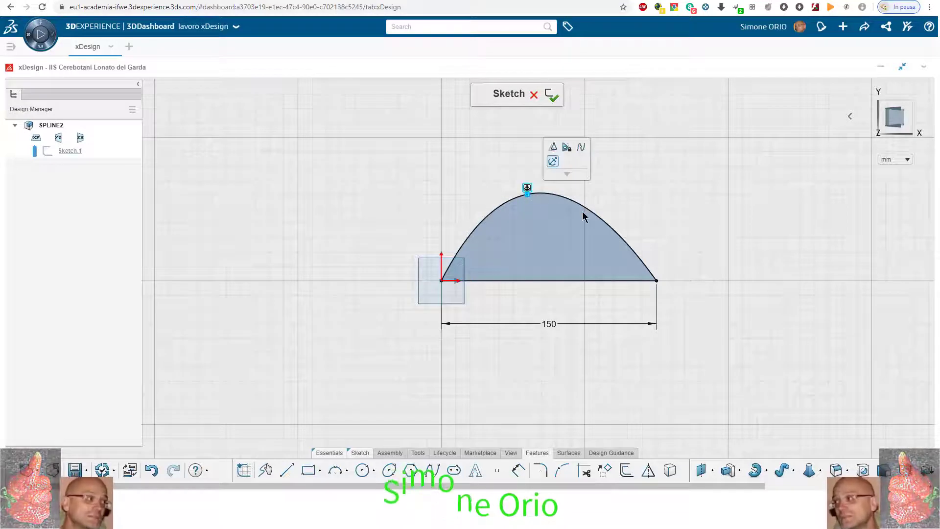
{"action": "left_click", "coordinate": [673, 256]}
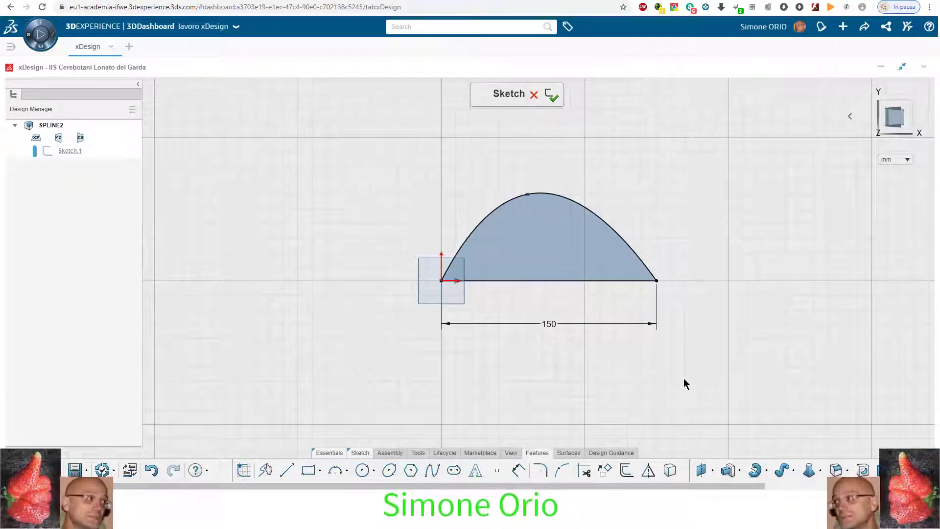
Exit the sketch, keeping its changes, and reopen Sketch.1 for editing.
{"action": "left_click", "coordinate": [553, 96]}
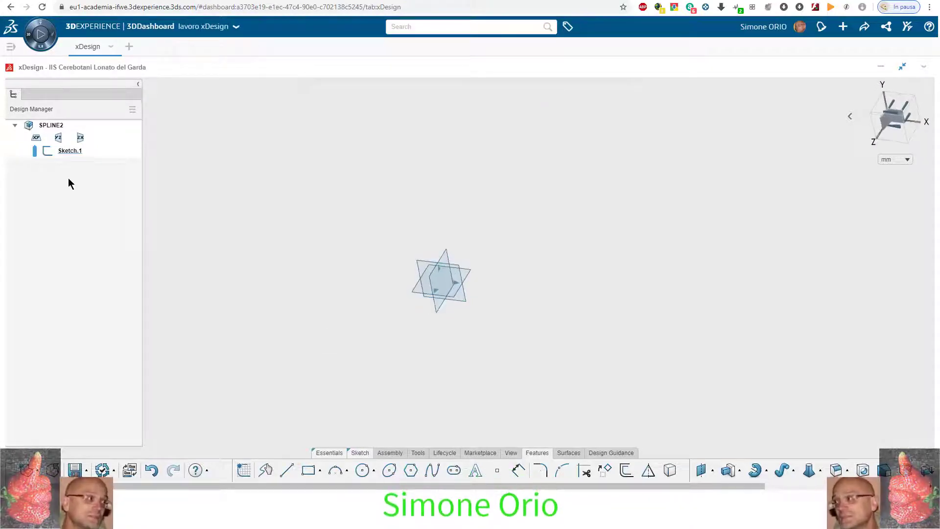
{"action": "left_click", "coordinate": [57, 150]}
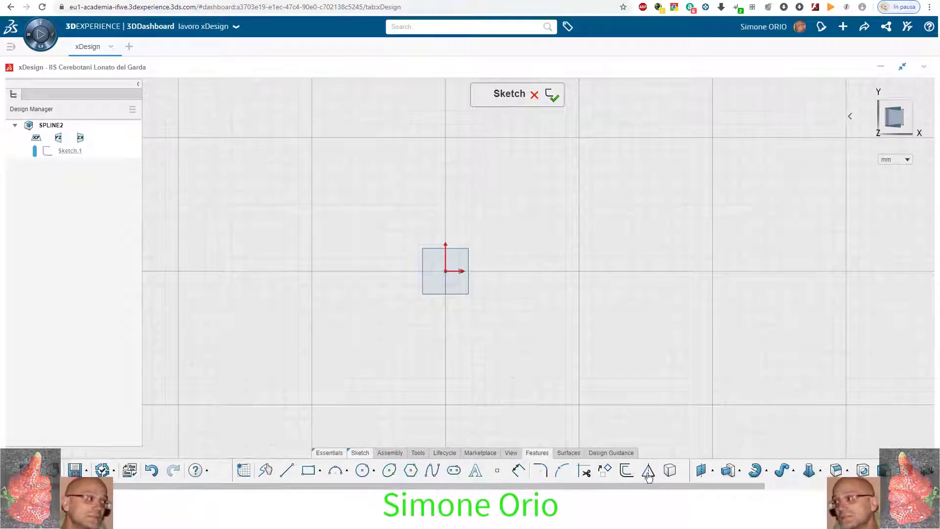
Redraw a three-point spline from the origin, arching up and ending on the horizontal axis, and exit the sketch keeping its changes.
{"action": "left_click", "coordinate": [425, 471]}
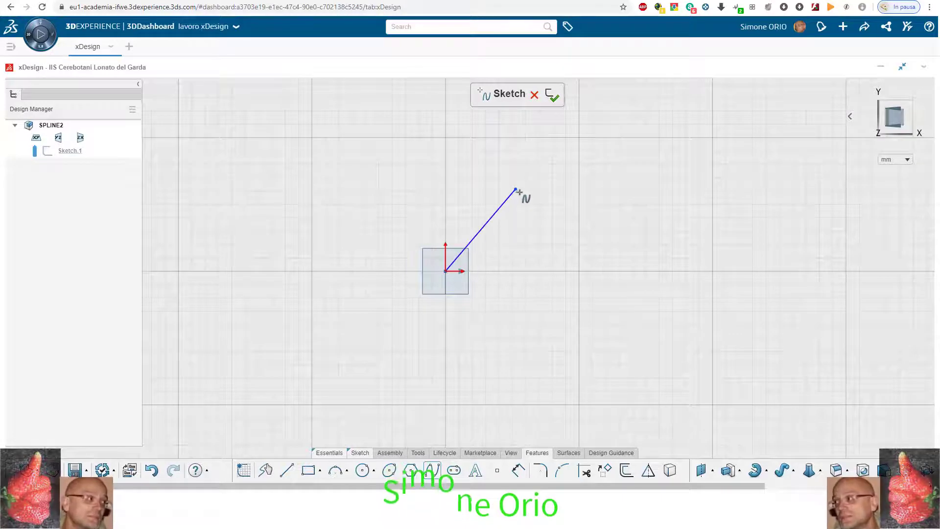
{"action": "left_click", "coordinate": [515, 189]}
{"action": "left_click", "coordinate": [634, 271]}
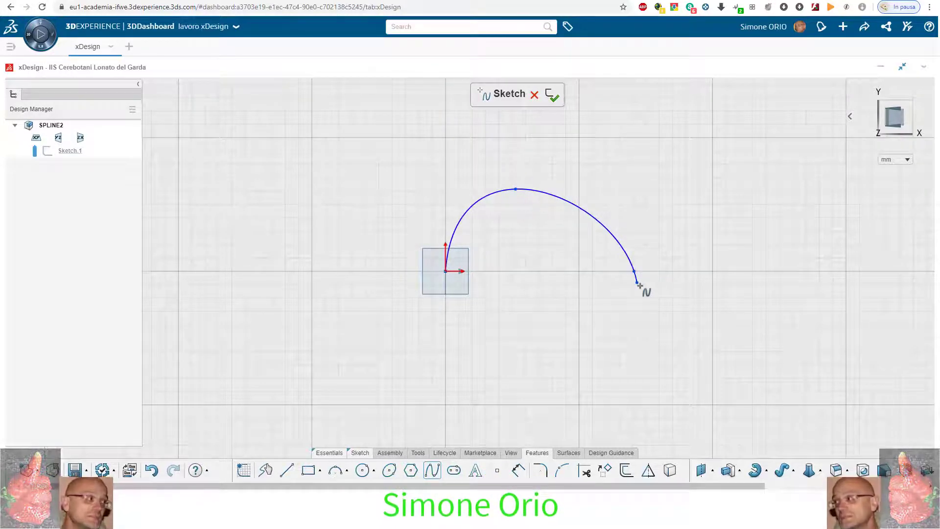
{"action": "double_click", "coordinate": [635, 271]}
{"action": "left_click", "coordinate": [552, 95]}
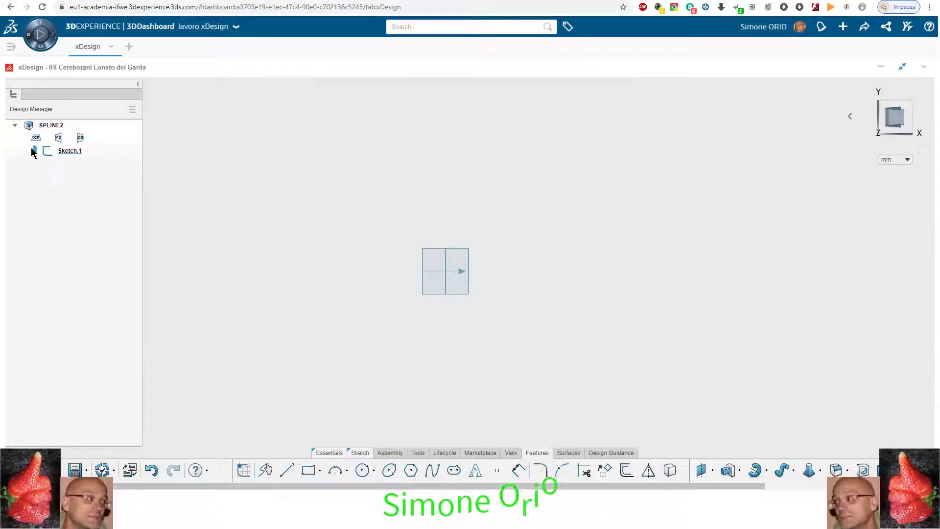
Reopen Sketch.1 and draw a closed triangle of lines from the origin with a horizontal base, keeping the changes on exit.
{"action": "left_click", "coordinate": [53, 150]}
{"action": "left_click", "coordinate": [57, 147]}
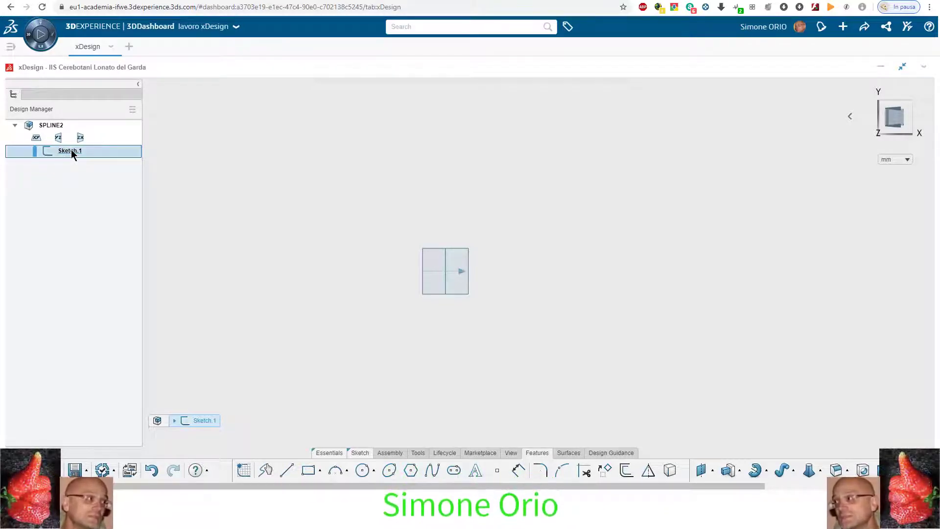
{"action": "right_click", "coordinate": [72, 148]}
{"action": "left_click", "coordinate": [95, 172]}
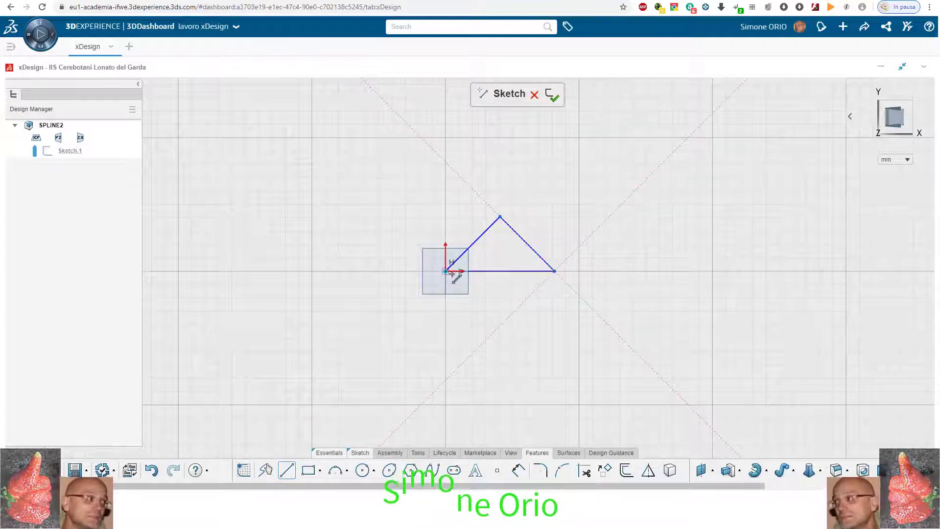
{"action": "left_click", "coordinate": [446, 270]}
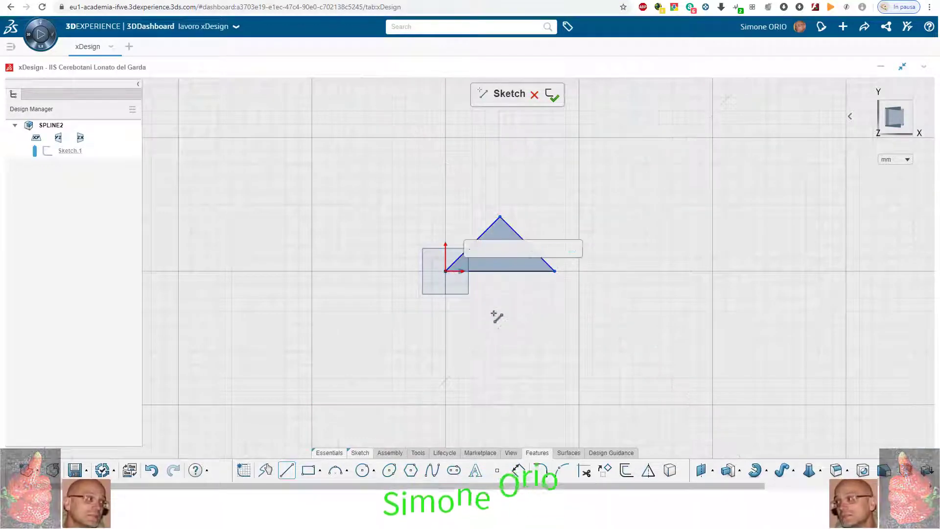
{"action": "left_click", "coordinate": [551, 100]}
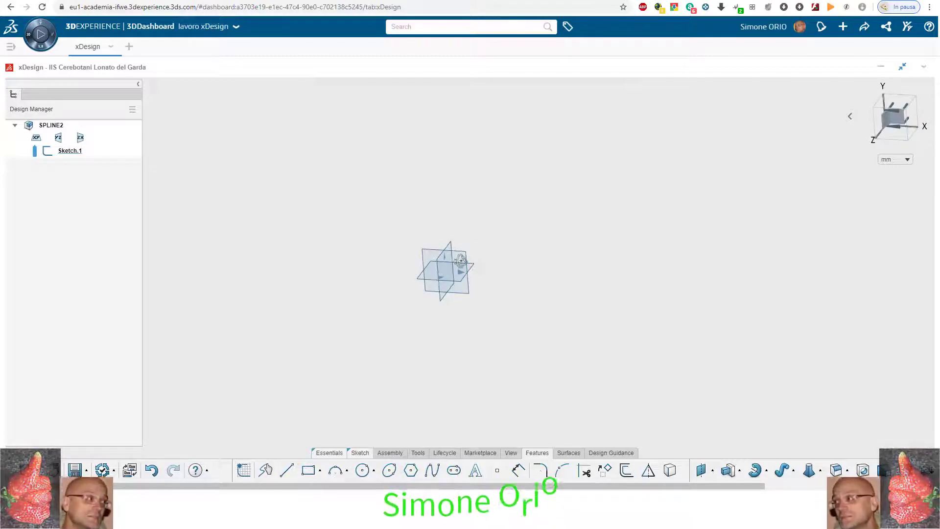
Start a sketch on the YZ plane, draw a closed triangle from the origin with its base on the horizontal axis, and exit the sketch.
{"action": "middle_click_drag", "start_coordinate": [460, 260], "coordinate": [454, 248]}
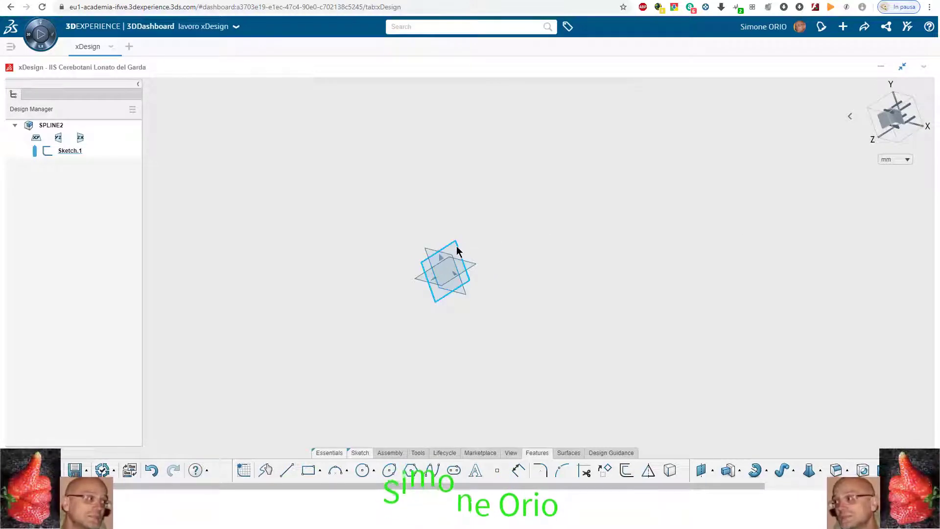
{"action": "left_click", "coordinate": [456, 250]}
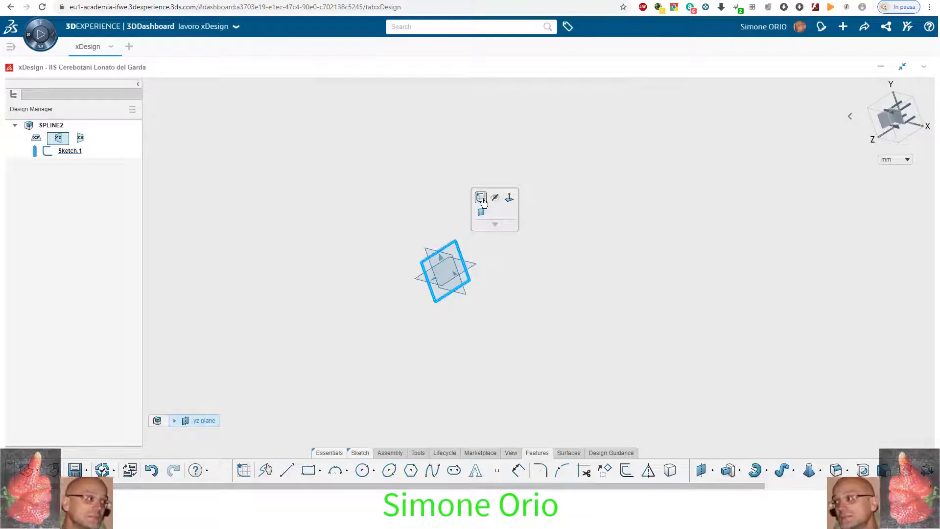
{"action": "left_click", "coordinate": [481, 198]}
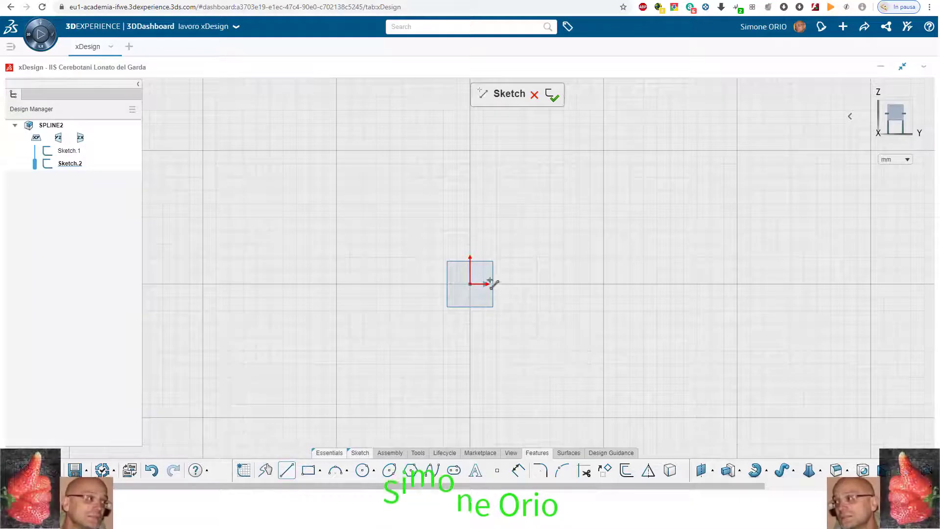
{"action": "left_click", "coordinate": [470, 283]}
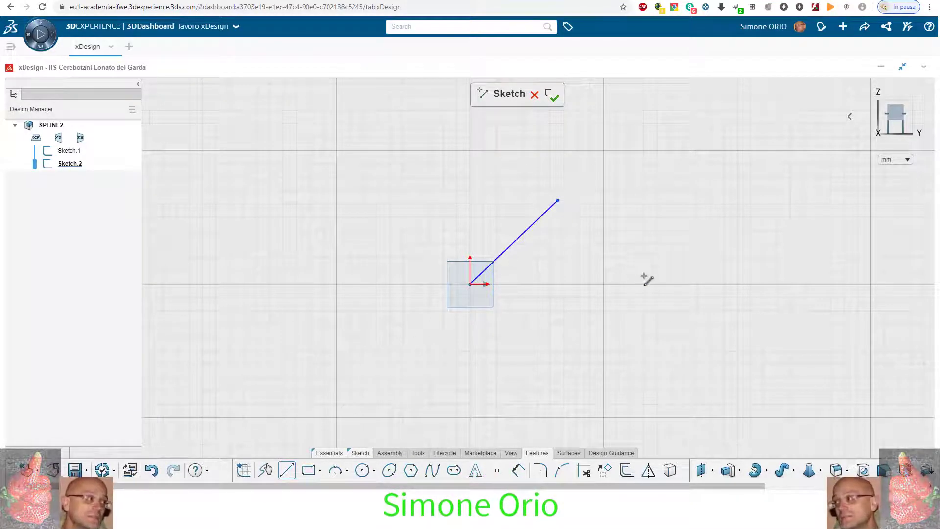
{"action": "left_click", "coordinate": [665, 284]}
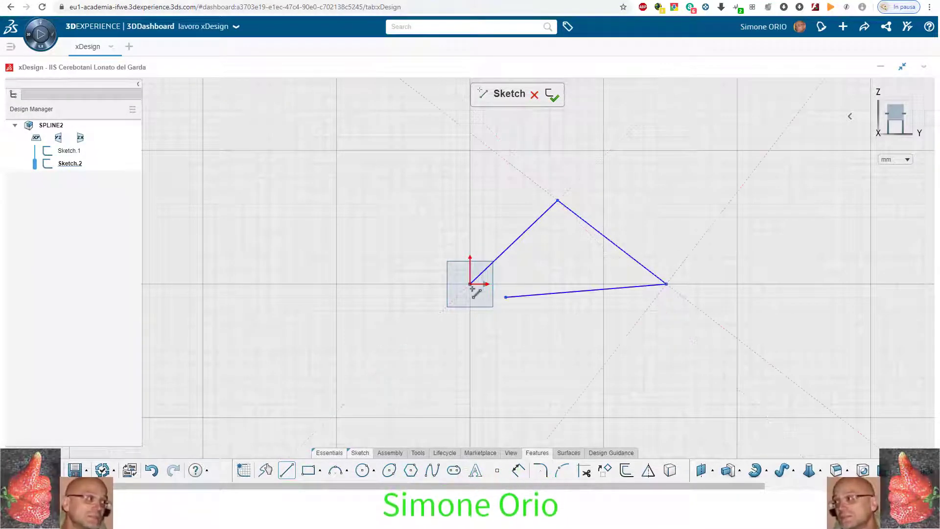
{"action": "left_click", "coordinate": [472, 294]}
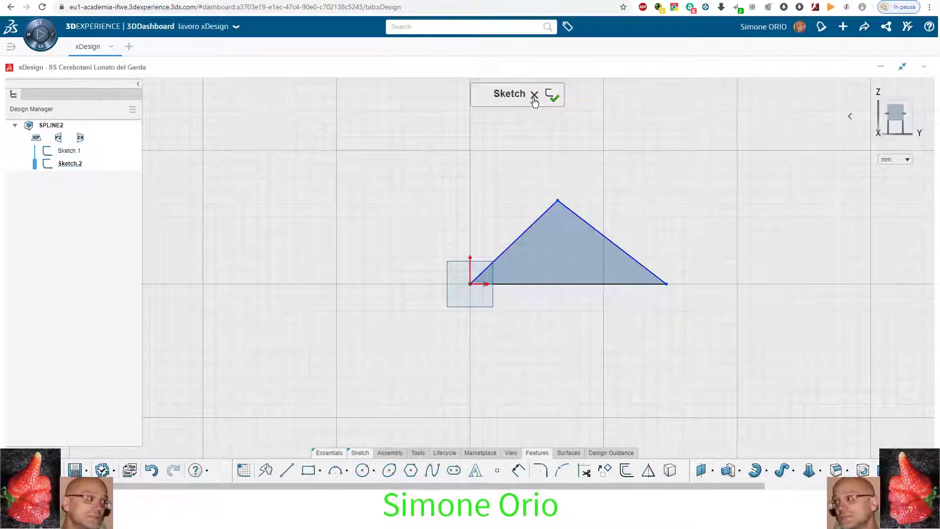
{"action": "left_click", "coordinate": [552, 96]}
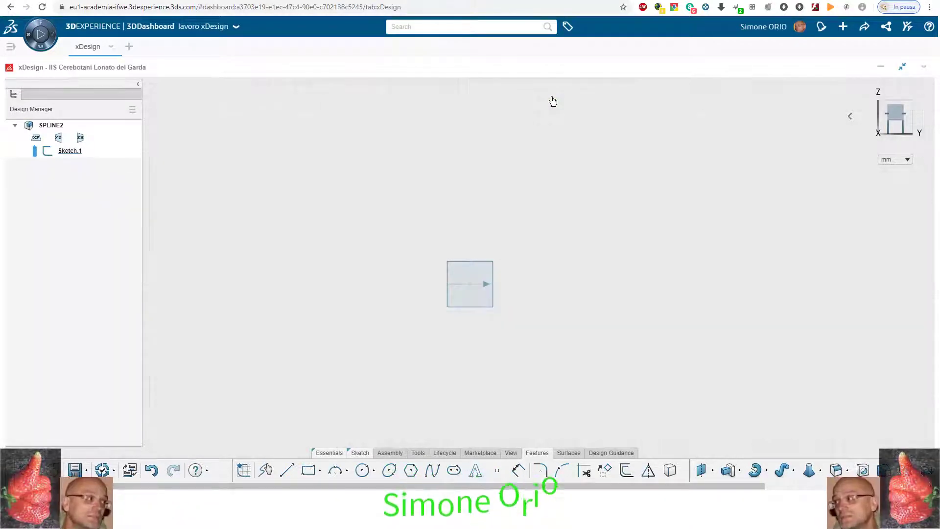
Reopen Sketch.1 for editing and draw a closed triangle of three lines starting and ending at the origin.
{"action": "left_click", "coordinate": [57, 147]}
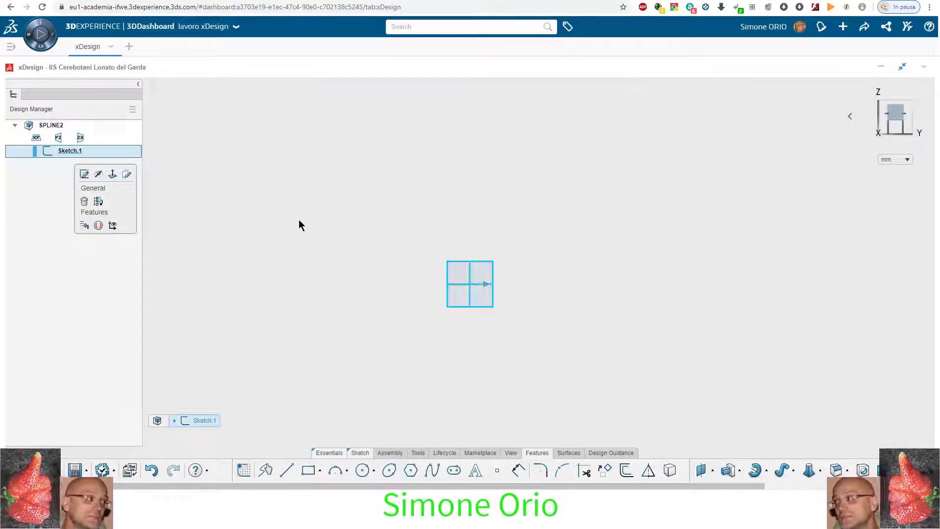
{"action": "left_click", "coordinate": [72, 151]}
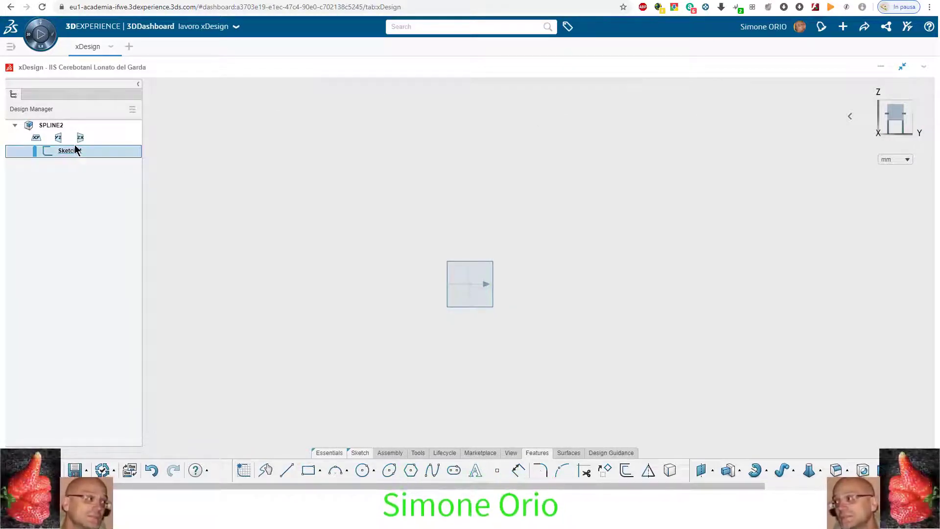
{"action": "left_click", "coordinate": [97, 173]}
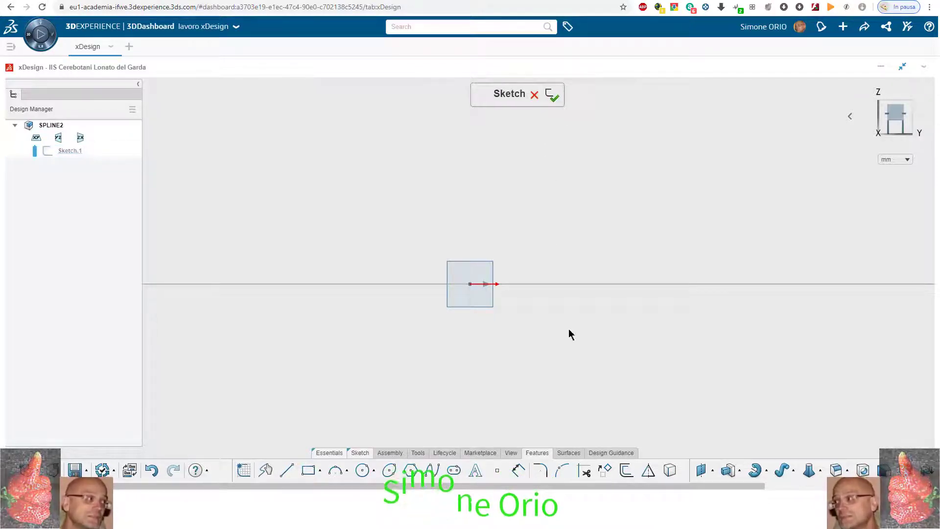
{"action": "left_click", "coordinate": [488, 304]}
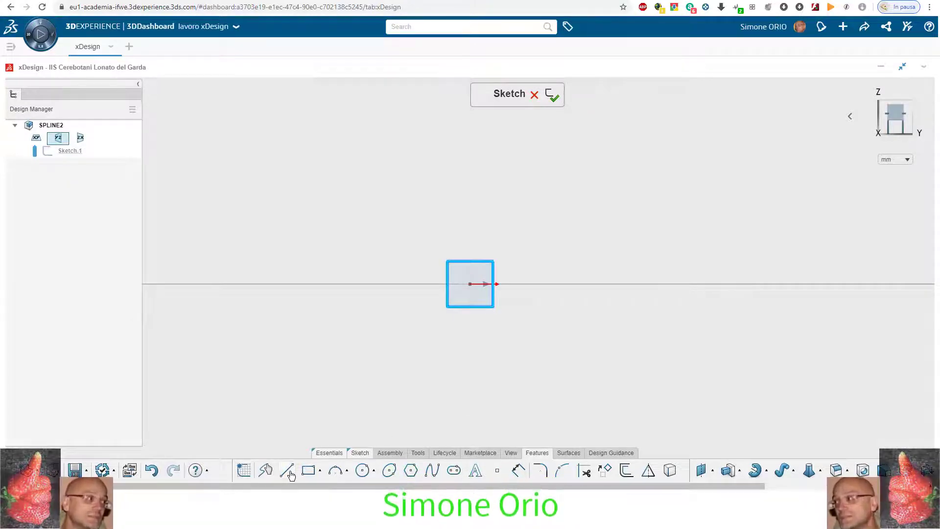
{"action": "key", "text": "l"}
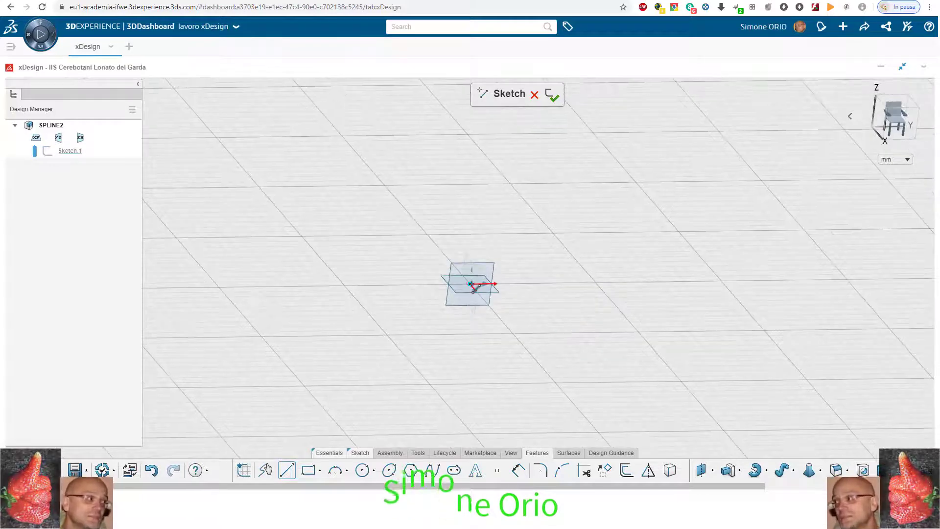
{"action": "left_click", "coordinate": [469, 284]}
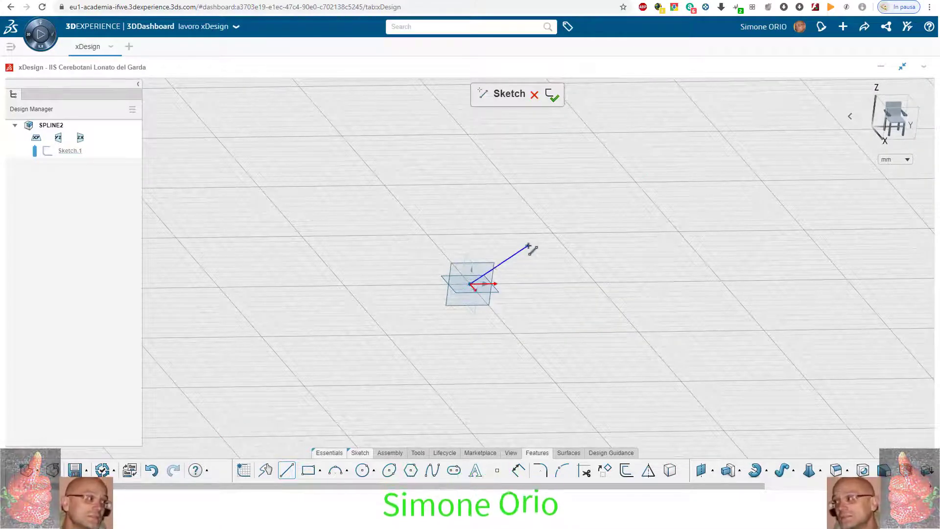
{"action": "left_click", "coordinate": [583, 278]}
{"action": "left_click", "coordinate": [469, 283]}
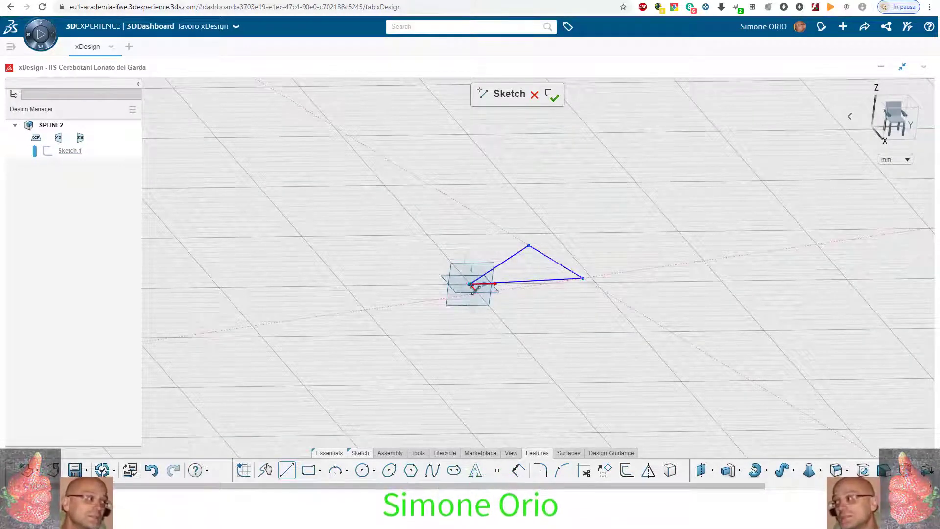
{"action": "key", "text": "Escape"}
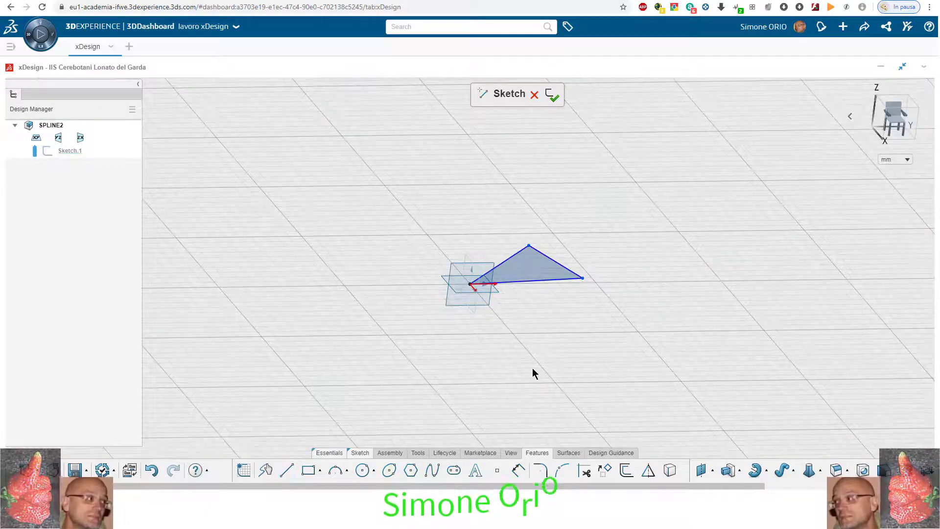
Exit Sketch.1 discarding the triangle and dismiss the notification about restoring changes.
{"action": "mouse_move", "coordinate": [533, 368]}
{"action": "middle_mouse_down"}
{"action": "mouse_move", "coordinate": [520, 329]}
{"action": "mouse_move", "coordinate": [530, 405]}
{"action": "mouse_move", "coordinate": [530, 143]}
{"action": "middle_mouse_up"}
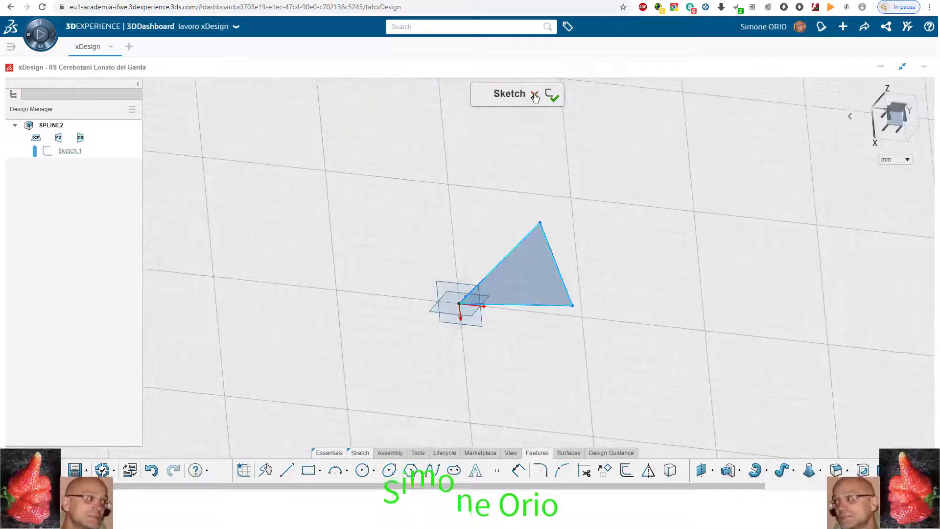
{"action": "key", "text": "Escape"}
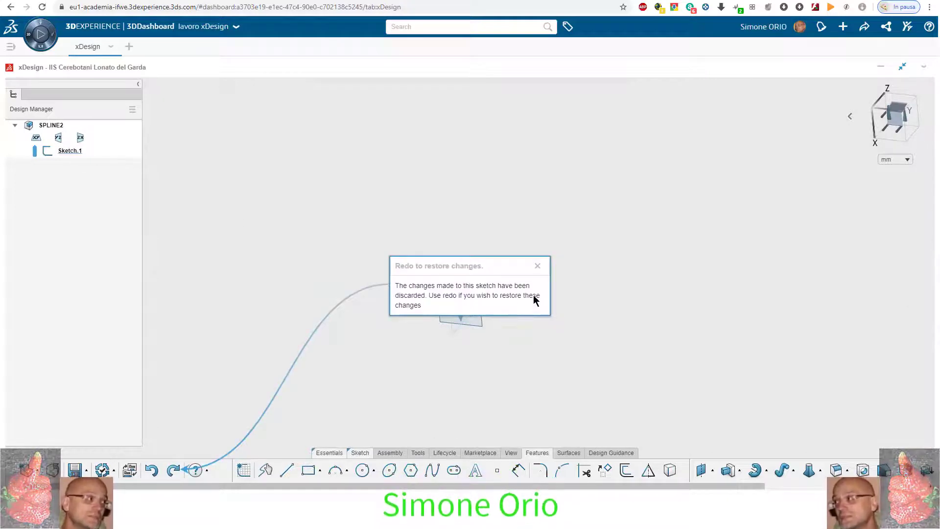
{"action": "left_click", "coordinate": [538, 267]}
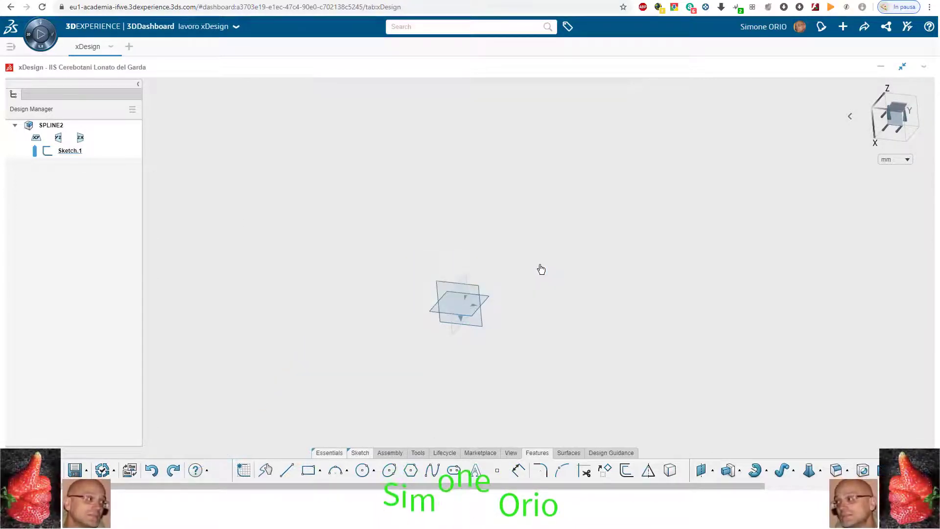
Reopen Sketch.1 for editing and draw a larger closed triangle from the origin on the XY plane.
{"action": "left_click", "coordinate": [65, 150]}
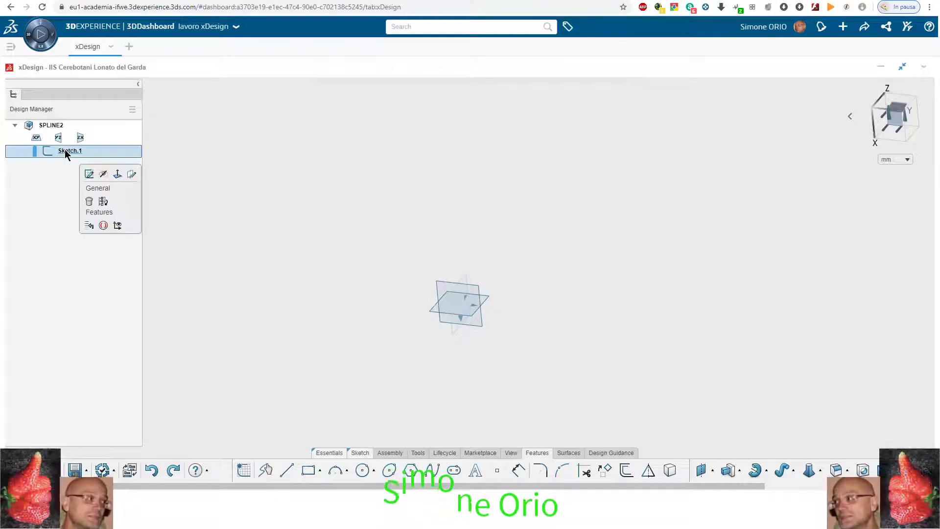
{"action": "left_click", "coordinate": [89, 174]}
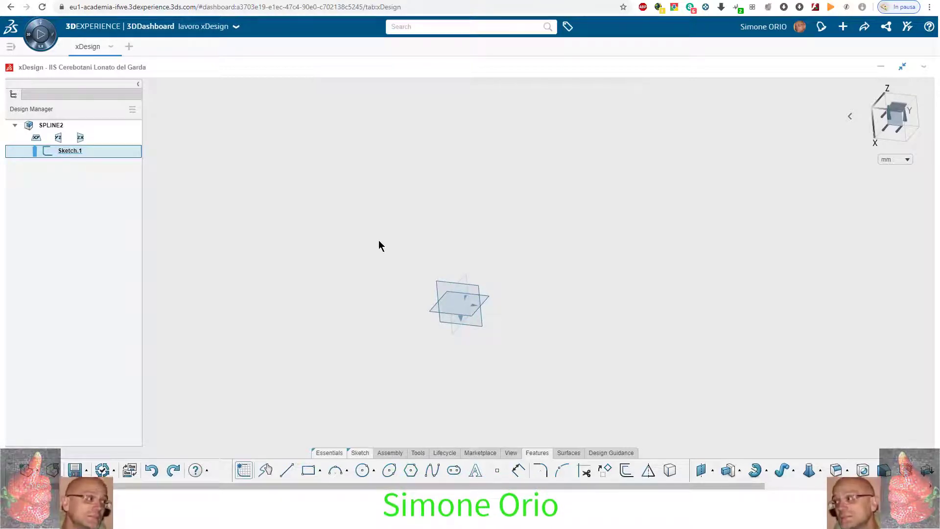
{"action": "mouse_move", "coordinate": [397, 290]}
{"action": "middle_mouse_down"}
{"action": "mouse_move", "coordinate": [430, 301]}
{"action": "mouse_move", "coordinate": [466, 366]}
{"action": "middle_mouse_up"}
{"action": "mouse_move", "coordinate": [466, 332]}
{"action": "middle_mouse_down"}
{"action": "mouse_move", "coordinate": [501, 399]}
{"action": "mouse_move", "coordinate": [470, 279]}
{"action": "mouse_move", "coordinate": [518, 219]}
{"action": "mouse_move", "coordinate": [434, 277]}
{"action": "middle_mouse_up"}
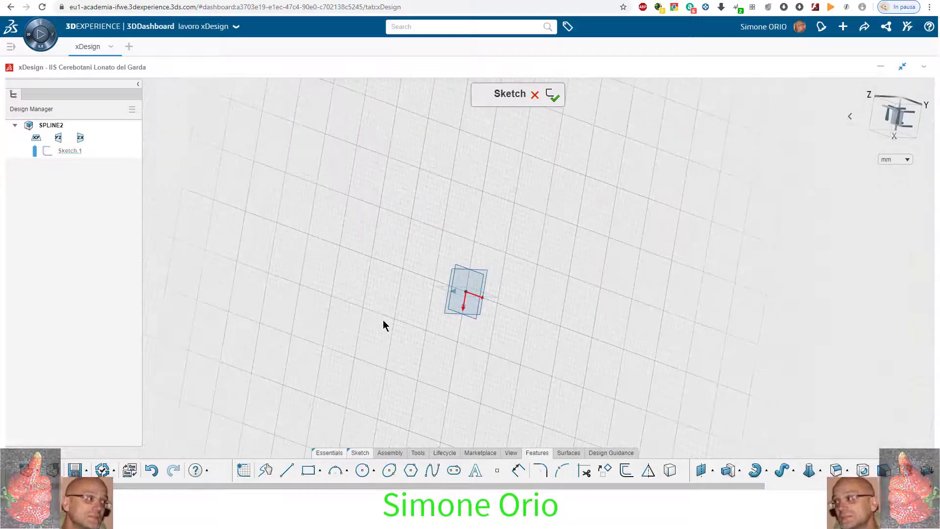
{"action": "mouse_move", "coordinate": [384, 323]}
{"action": "middle_mouse_down"}
{"action": "mouse_move", "coordinate": [409, 310]}
{"action": "mouse_move", "coordinate": [439, 228]}
{"action": "mouse_move", "coordinate": [497, 189]}
{"action": "mouse_move", "coordinate": [537, 189]}
{"action": "middle_mouse_up"}
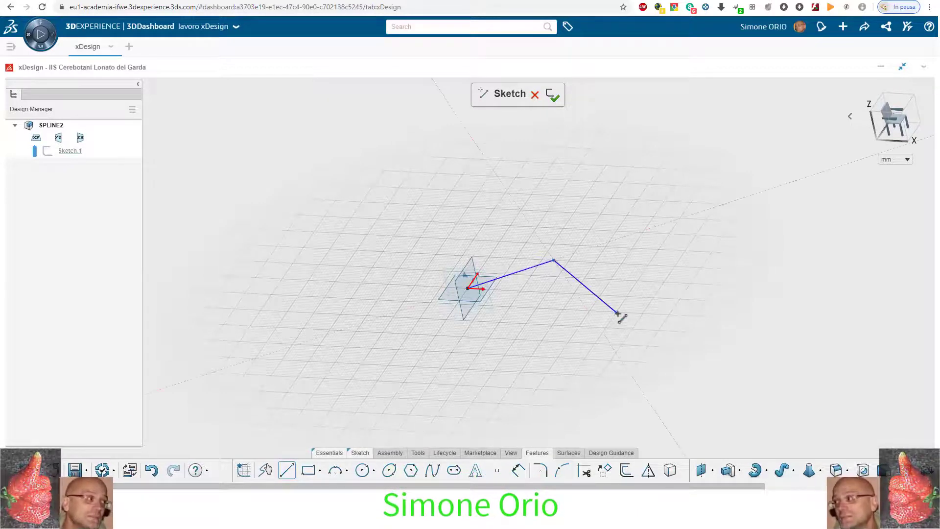
{"action": "left_click", "coordinate": [623, 363]}
{"action": "left_click", "coordinate": [468, 289]}
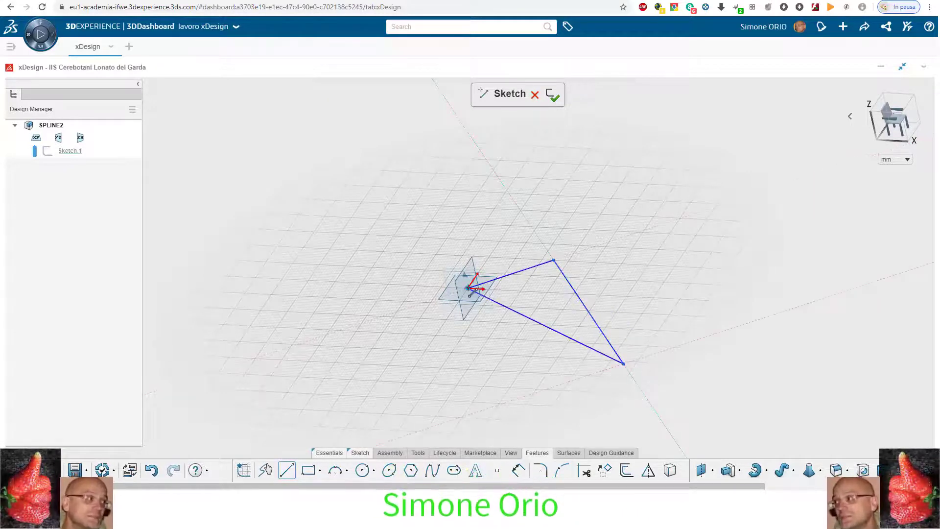
{"action": "key", "text": "Escape"}
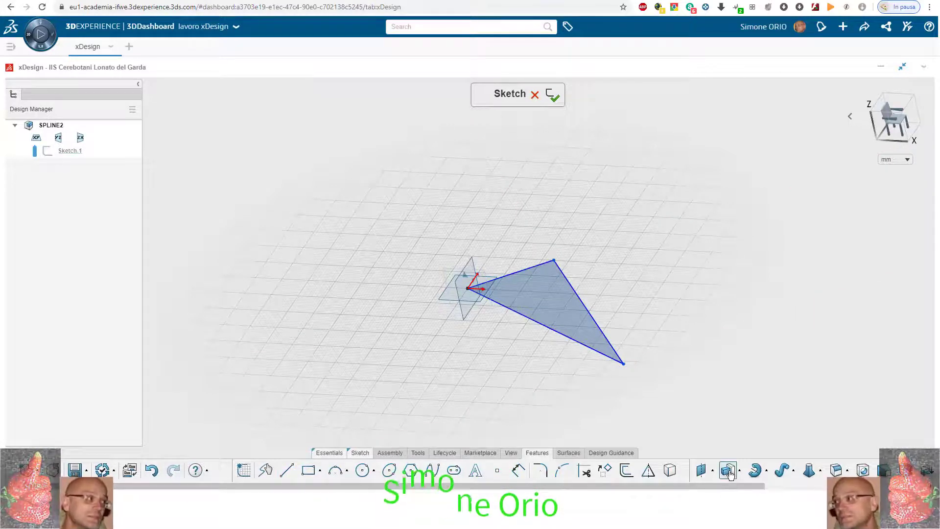
Try to extrude the triangular profile of Sketch.1 as a solid with a blind distance, and cancel the feature.
{"action": "key", "text": "Escape"}
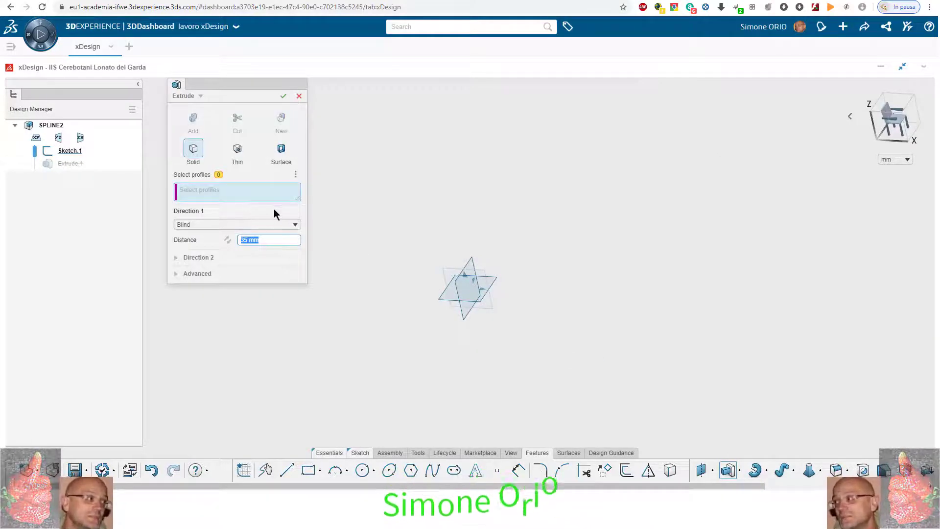
{"action": "left_click", "coordinate": [262, 197]}
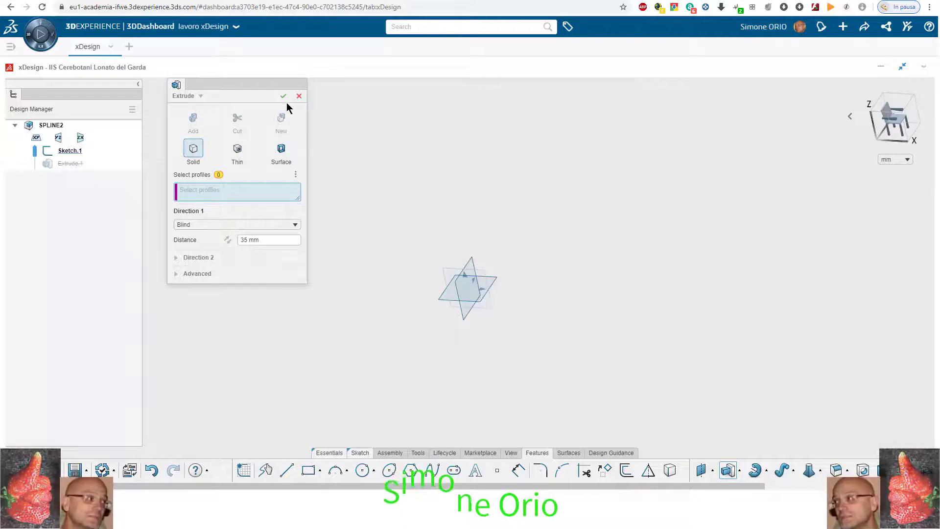
{"action": "key", "text": "Escape"}
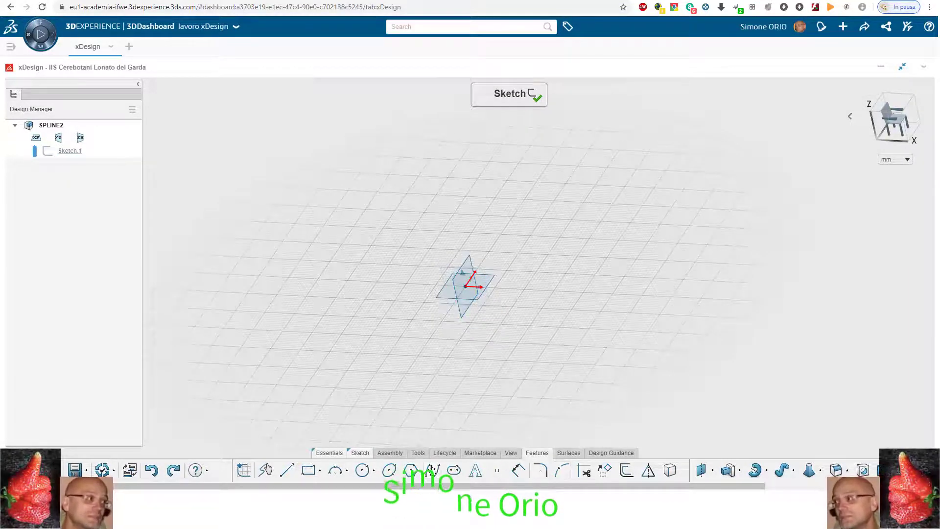
Draw an inscribed six-sided polygon centred on the origin in Sketch.1, exit the sketch and save the part.
{"action": "left_click", "coordinate": [473, 293]}
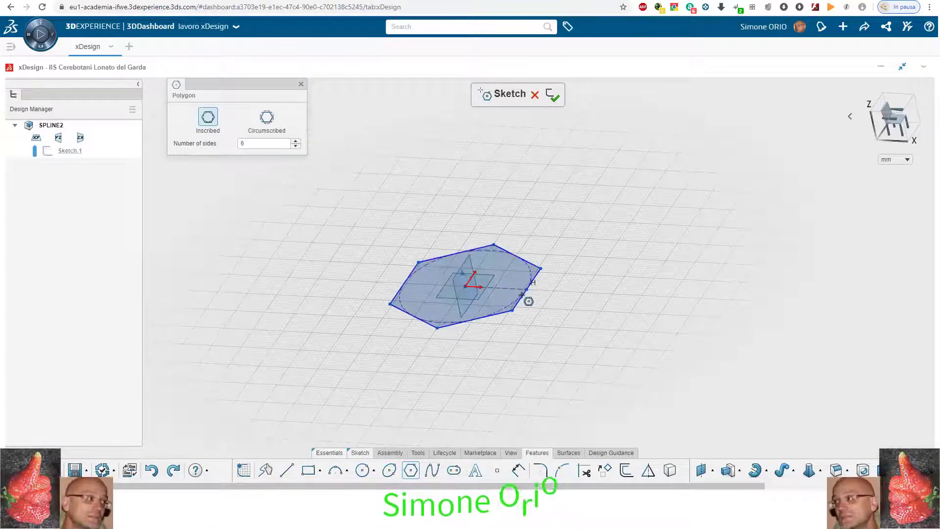
{"action": "left_click", "coordinate": [522, 296]}
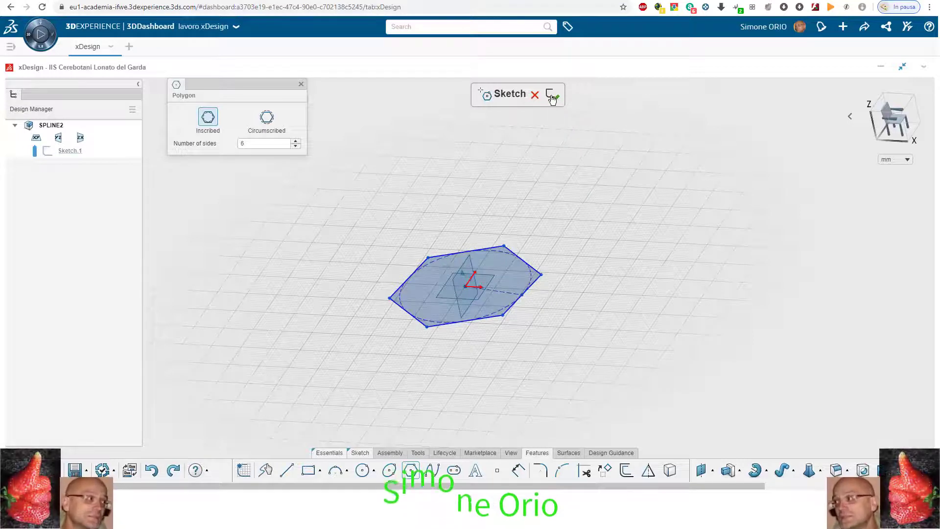
{"action": "left_click", "coordinate": [556, 100]}
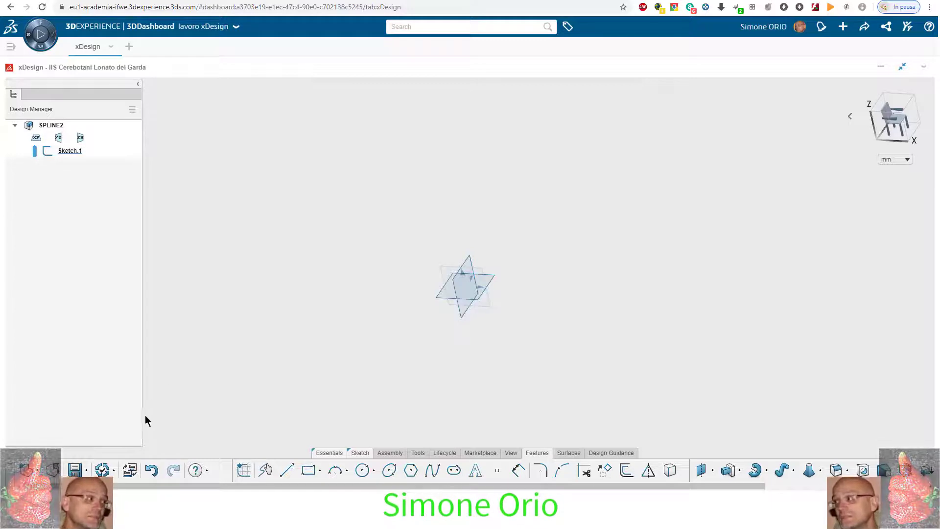
{"action": "left_click", "coordinate": [86, 469]}
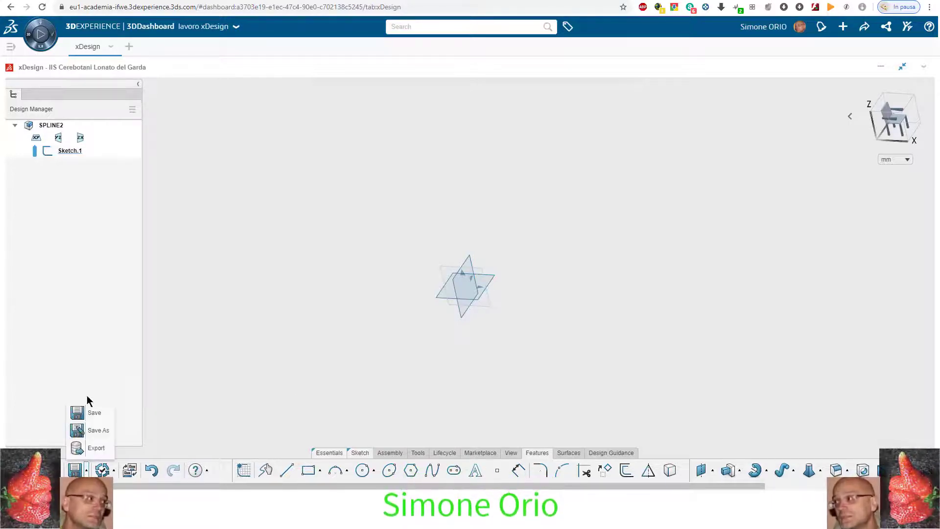
{"action": "left_click", "coordinate": [88, 414]}
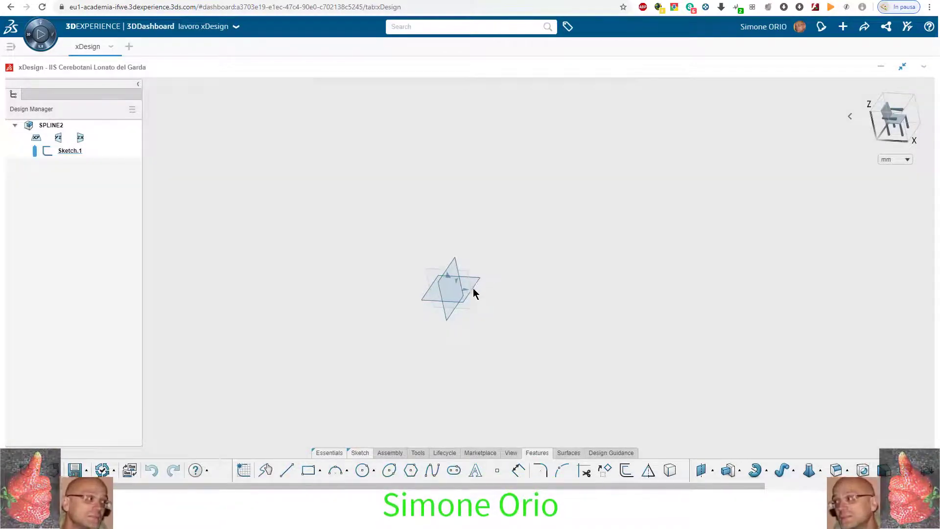
Create a new sketch on the XY plane and draw a circle centred on the origin.
{"action": "mouse_move", "coordinate": [474, 292]}
{"action": "middle_mouse_down"}
{"action": "mouse_move", "coordinate": [478, 279]}
{"action": "mouse_move", "coordinate": [485, 325]}
{"action": "mouse_move", "coordinate": [465, 276]}
{"action": "middle_mouse_up"}
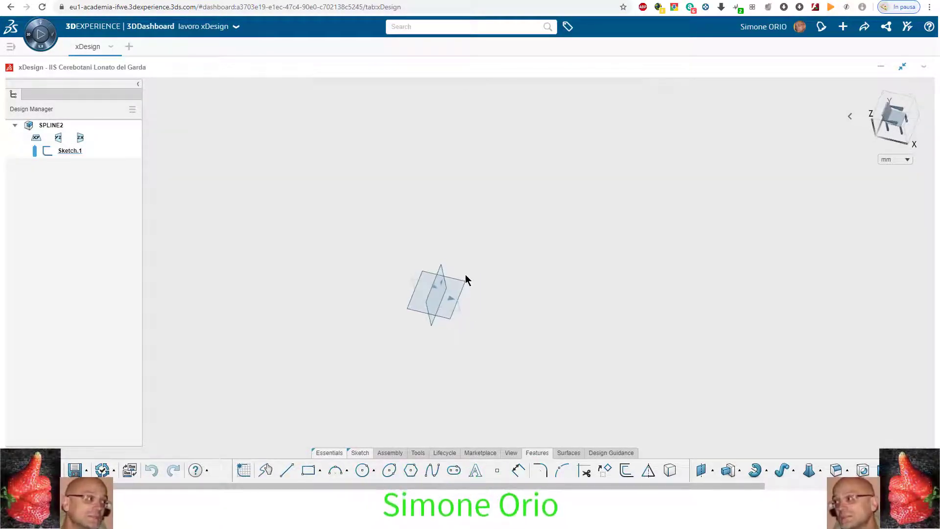
{"action": "left_click", "coordinate": [459, 291]}
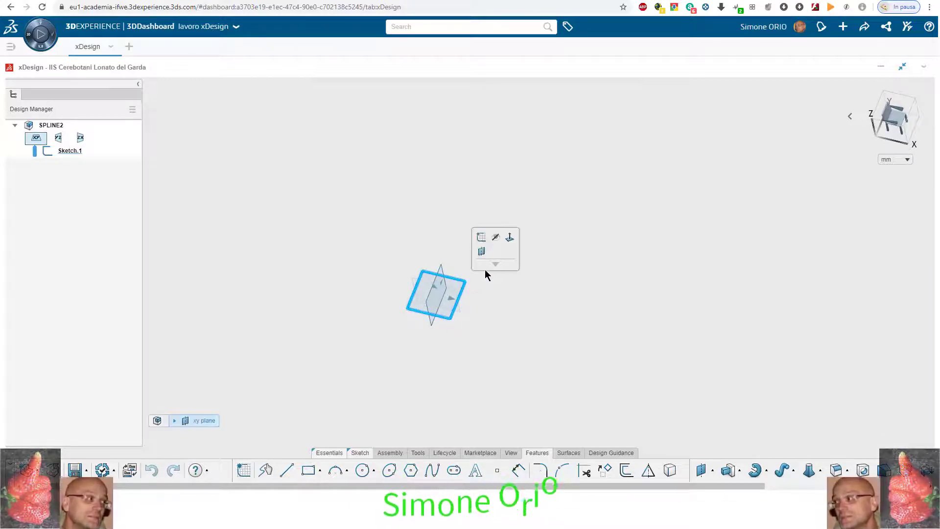
{"action": "left_click", "coordinate": [482, 239]}
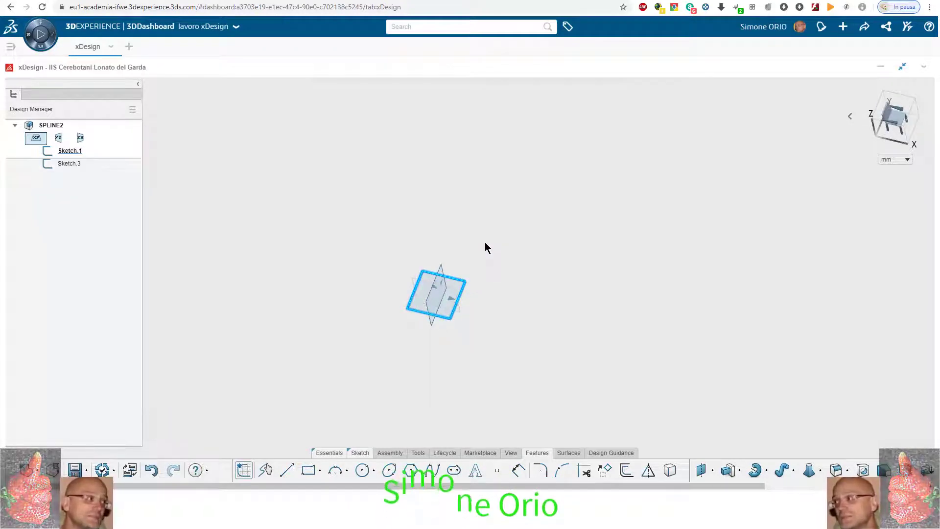
{"action": "left_click", "coordinate": [375, 470]}
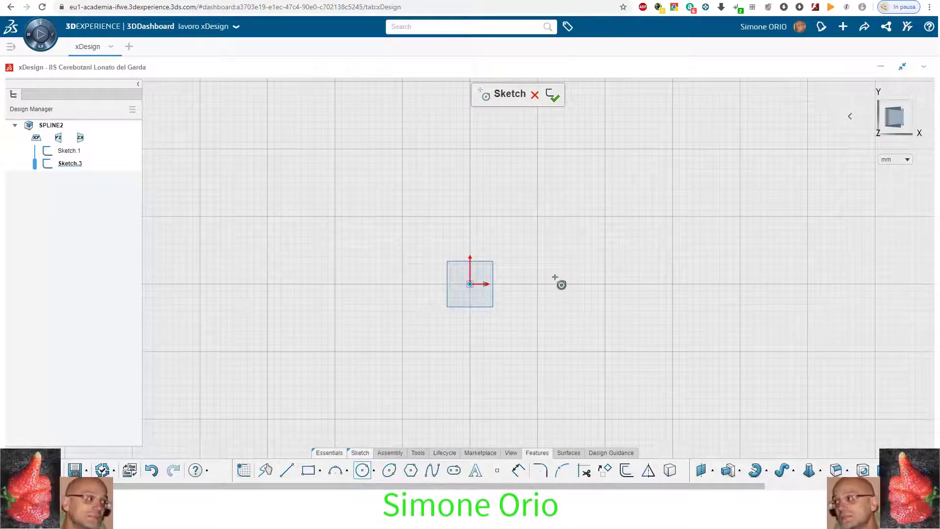
{"action": "mouse_move", "coordinate": [616, 300]}
{"action": "middle_mouse_down"}
{"action": "mouse_move", "coordinate": [621, 235]}
{"action": "mouse_move", "coordinate": [624, 244]}
{"action": "middle_mouse_up"}
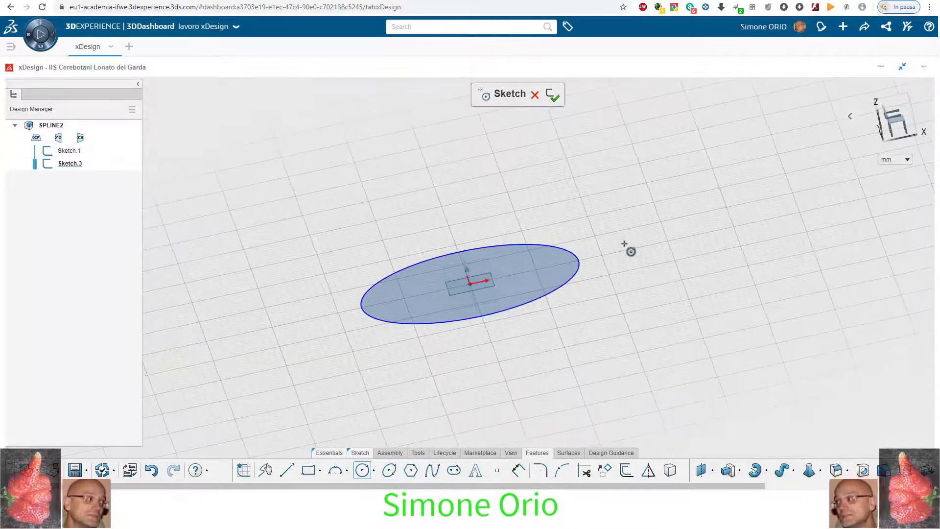
Try to create a solid extrusion with a 35 mm blind distance and no profile selected, and delete the resulting Extrude.1 feature.
{"action": "left_click", "coordinate": [729, 477]}
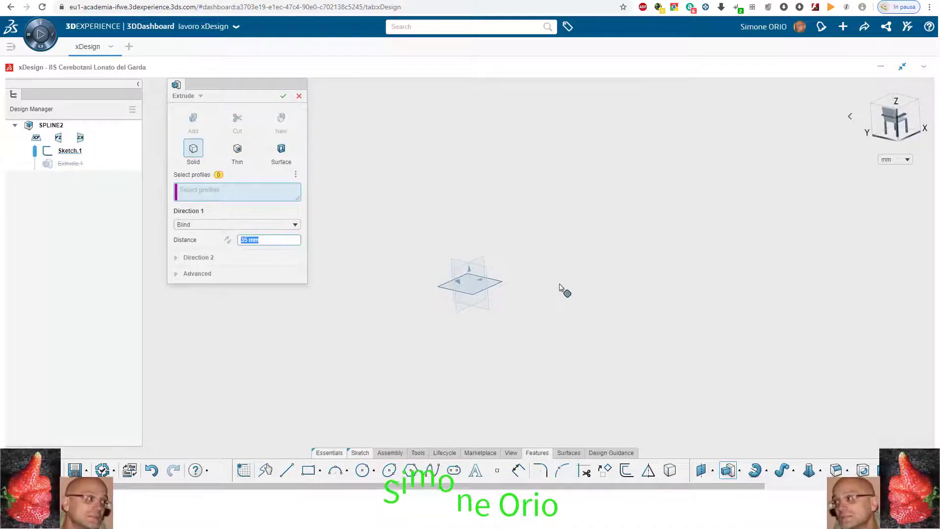
{"action": "left_click", "coordinate": [283, 97]}
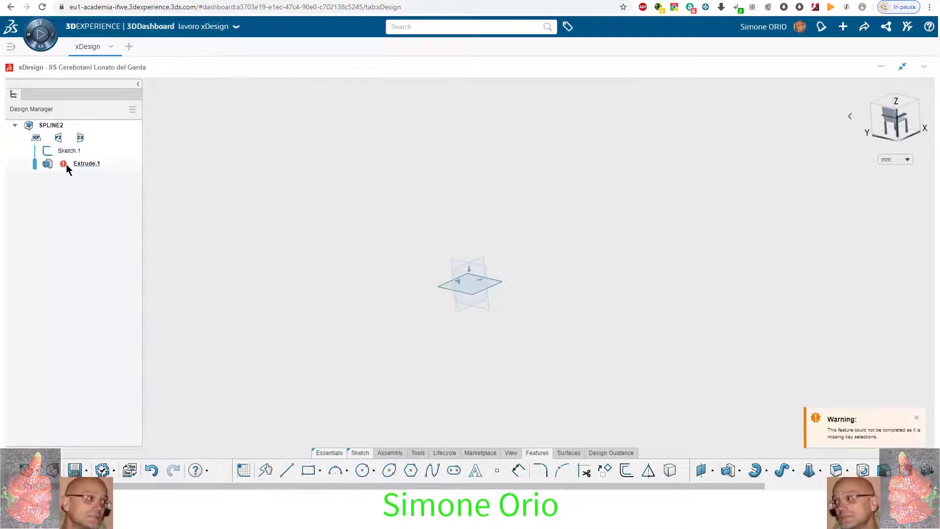
{"action": "left_click", "coordinate": [69, 166]}
{"action": "left_click", "coordinate": [108, 164]}
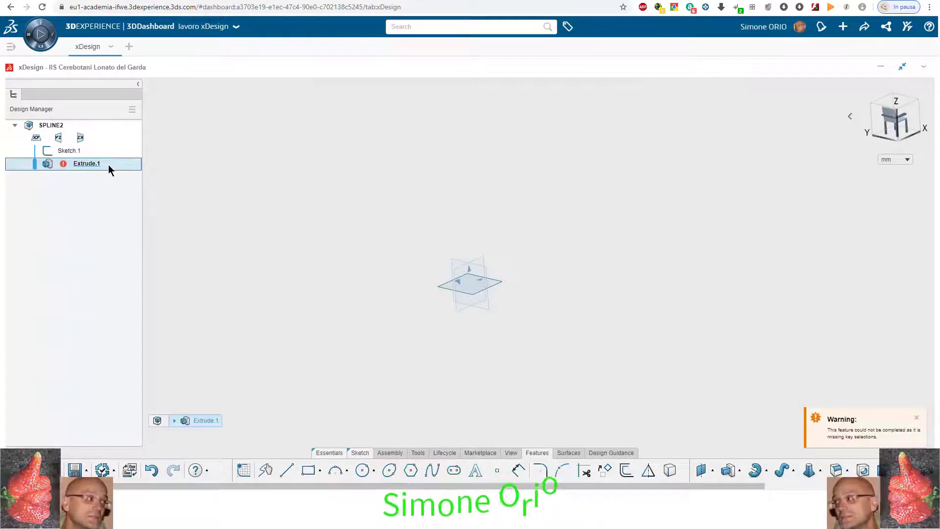
{"action": "left_click", "coordinate": [266, 223]}
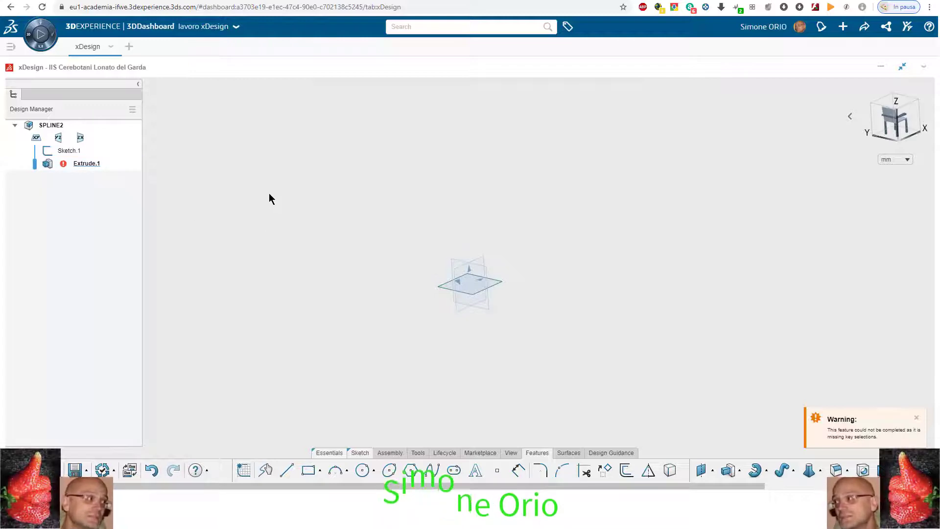
{"action": "left_click", "coordinate": [74, 167]}
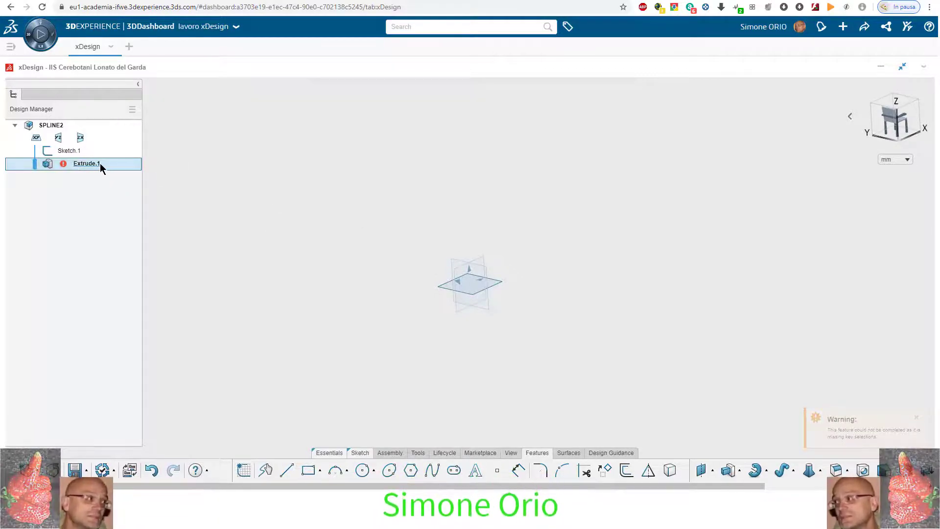
{"action": "key", "text": "Delete"}
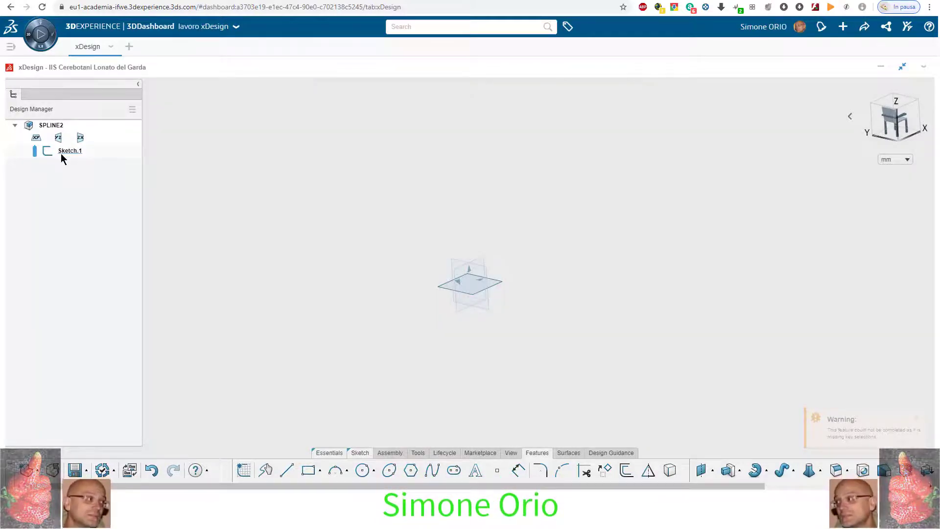
Reopen Sketch.1 for editing, draw a circle centred on the origin and exit the sketch.
{"action": "left_click", "coordinate": [60, 152]}
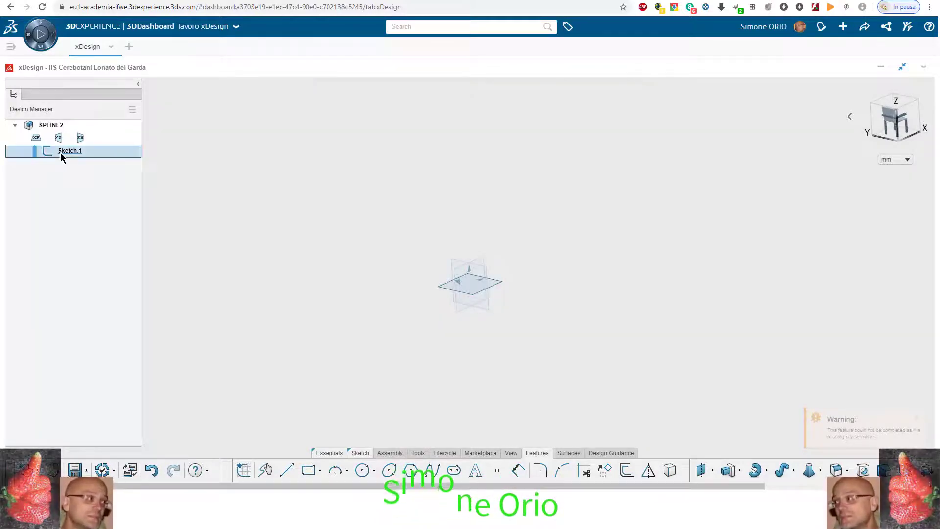
{"action": "left_click", "coordinate": [85, 119]}
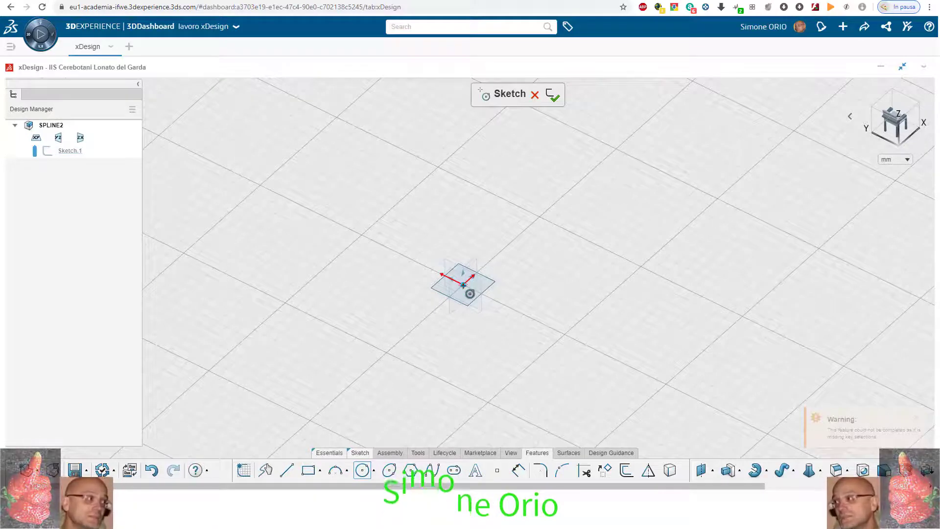
{"action": "left_click", "coordinate": [463, 284]}
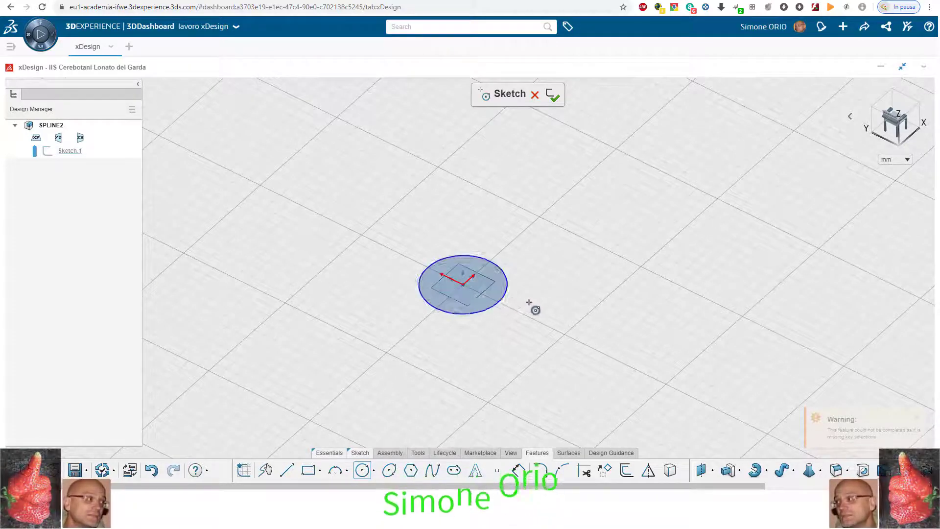
{"action": "left_click", "coordinate": [553, 331]}
{"action": "middle_click_drag", "start_coordinate": [539, 313], "coordinate": [547, 101]}
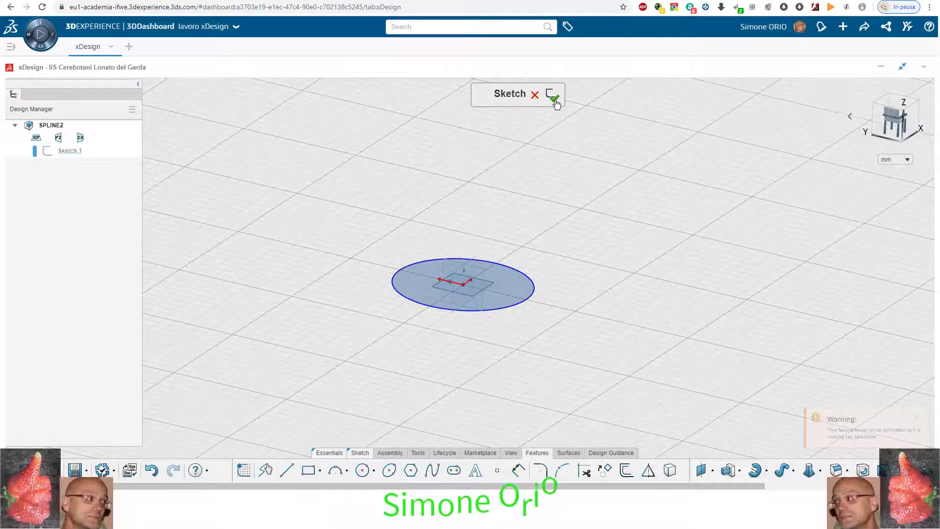
{"action": "left_click", "coordinate": [556, 100]}
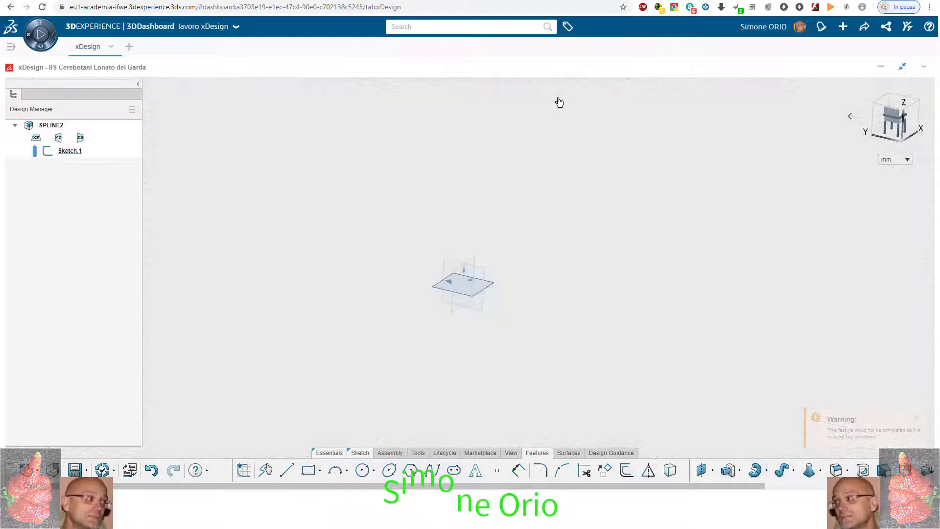
Try to extrude Sketch.1 as a solid with a 35 mm blind distance, and cancel the feature.
{"action": "left_click", "coordinate": [67, 155]}
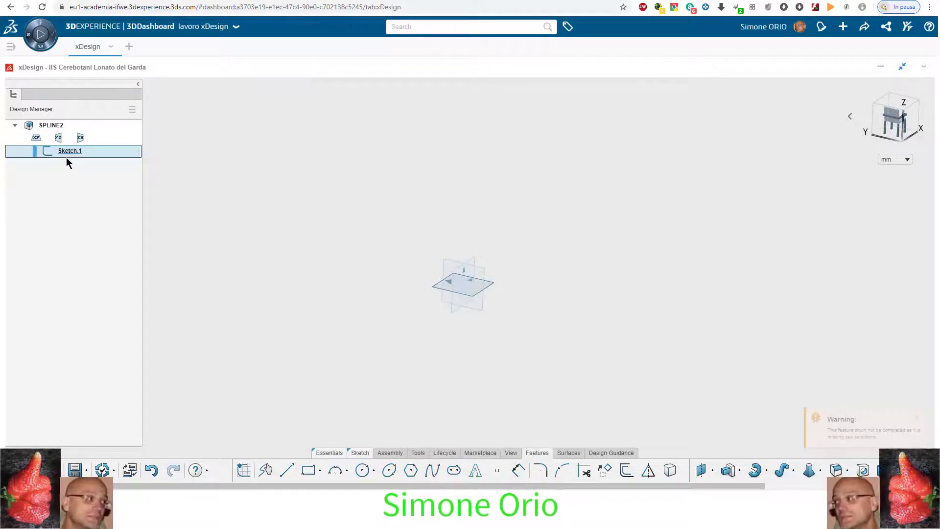
{"action": "left_click", "coordinate": [66, 157]}
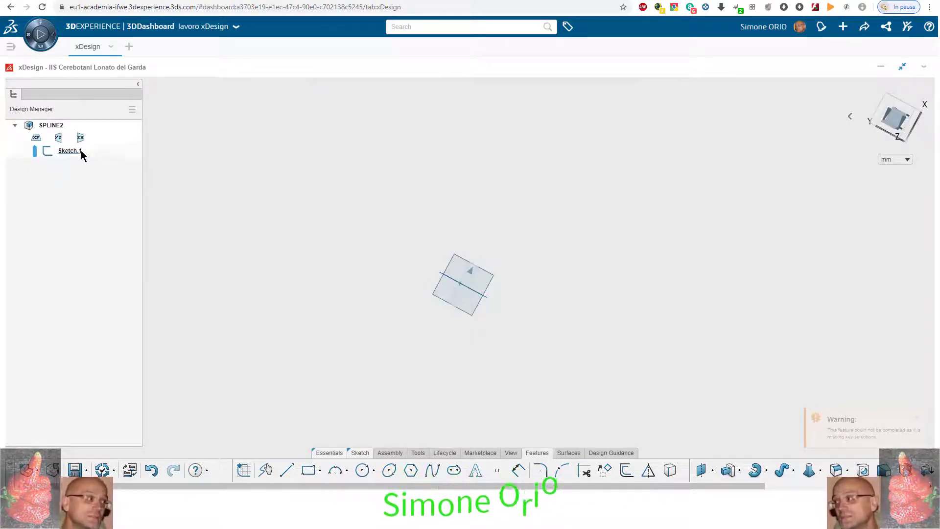
{"action": "left_click", "coordinate": [79, 150]}
{"action": "mouse_move", "coordinate": [406, 352]}
{"action": "middle_mouse_down"}
{"action": "mouse_move", "coordinate": [357, 302]}
{"action": "mouse_move", "coordinate": [293, 280]}
{"action": "middle_mouse_up"}
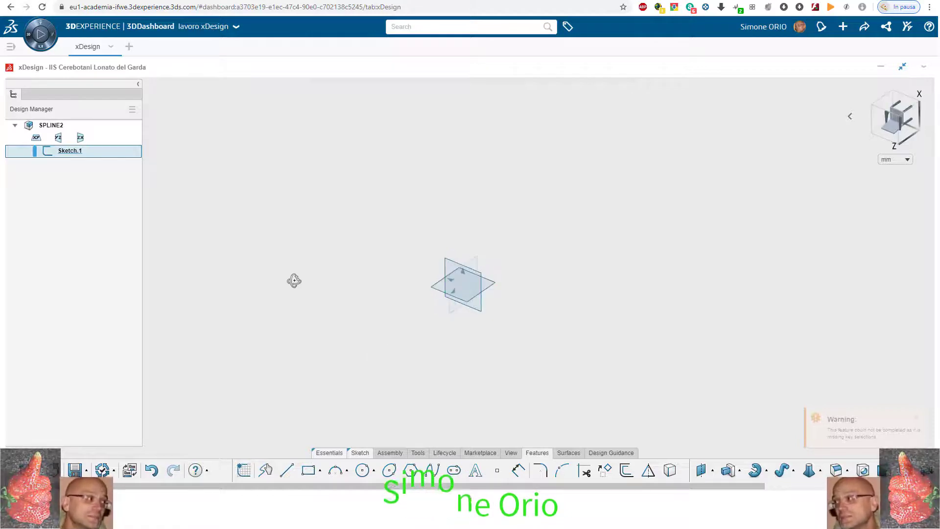
{"action": "left_click", "coordinate": [728, 471]}
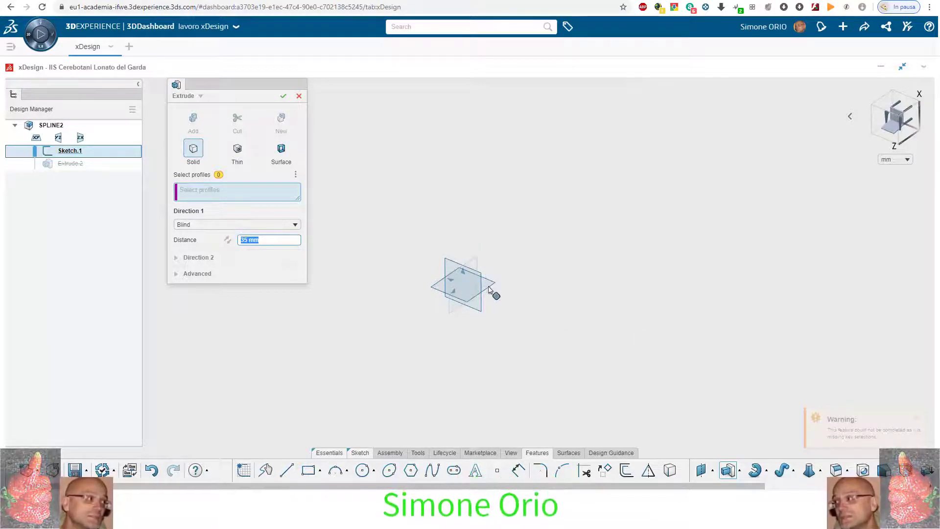
{"action": "mouse_move", "coordinate": [474, 291]}
{"action": "middle_mouse_down"}
{"action": "mouse_move", "coordinate": [494, 292]}
{"action": "mouse_move", "coordinate": [455, 315]}
{"action": "mouse_move", "coordinate": [442, 265]}
{"action": "middle_mouse_up"}
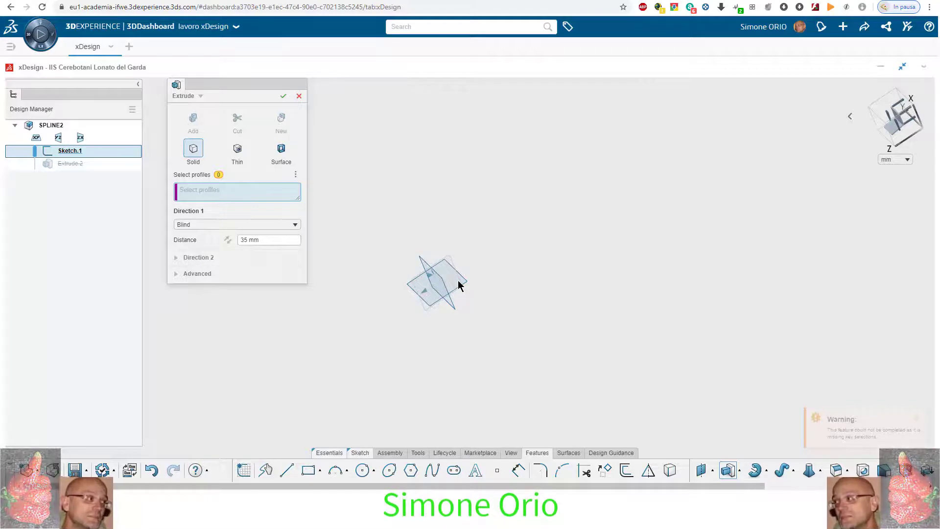
{"action": "left_click", "coordinate": [298, 96]}
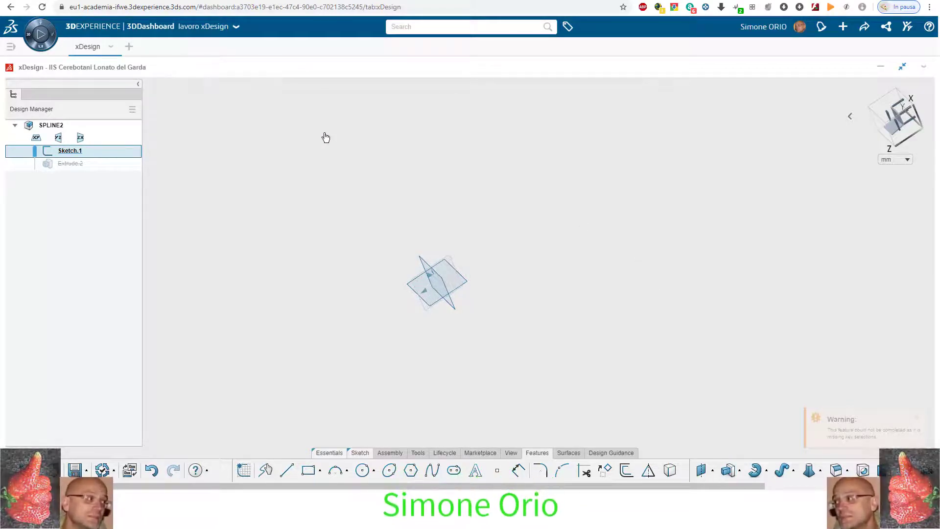